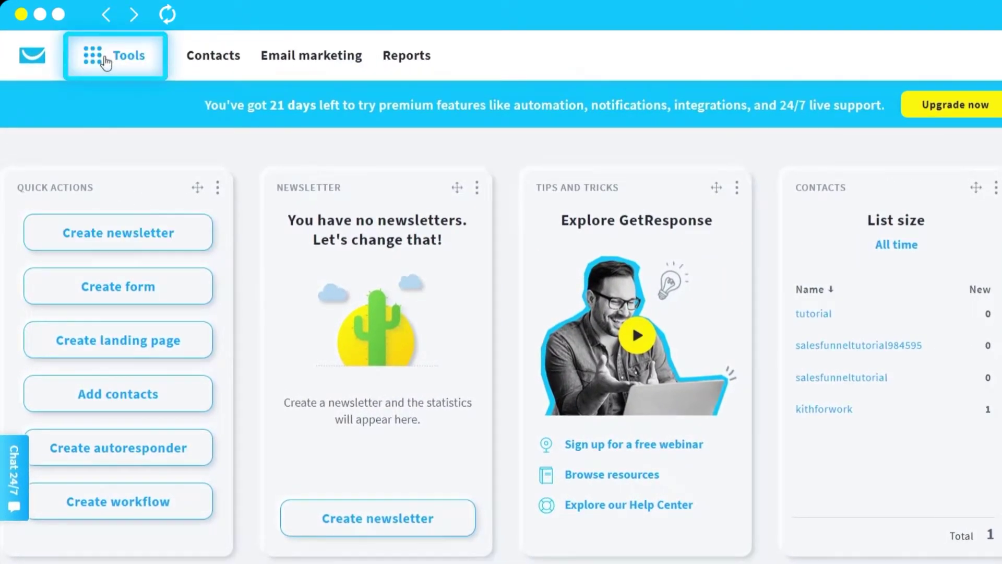
- From the empty Tools > Landing pages list, start a new landing page to reach the template gallery
left_click(106, 61)
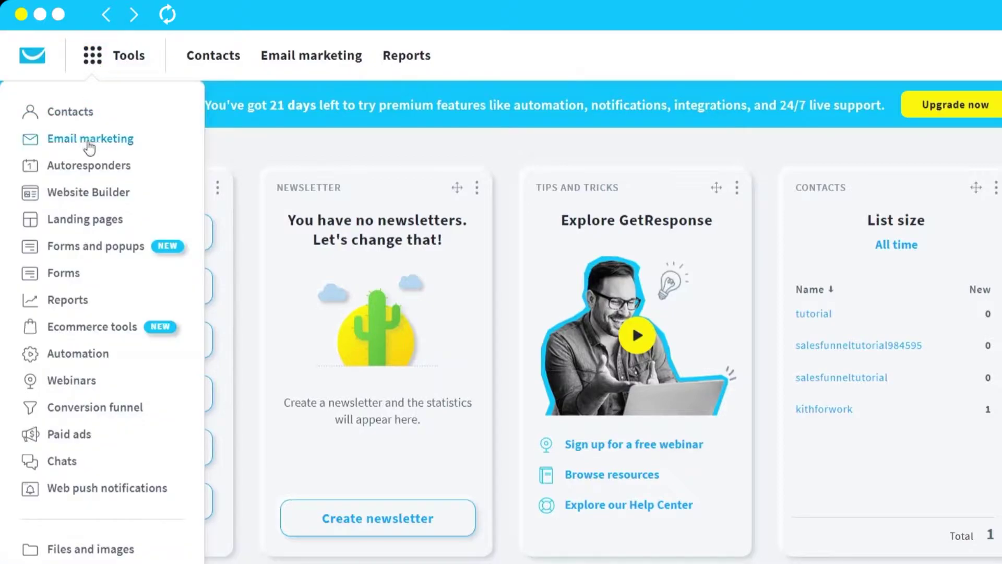
left_click(103, 225)
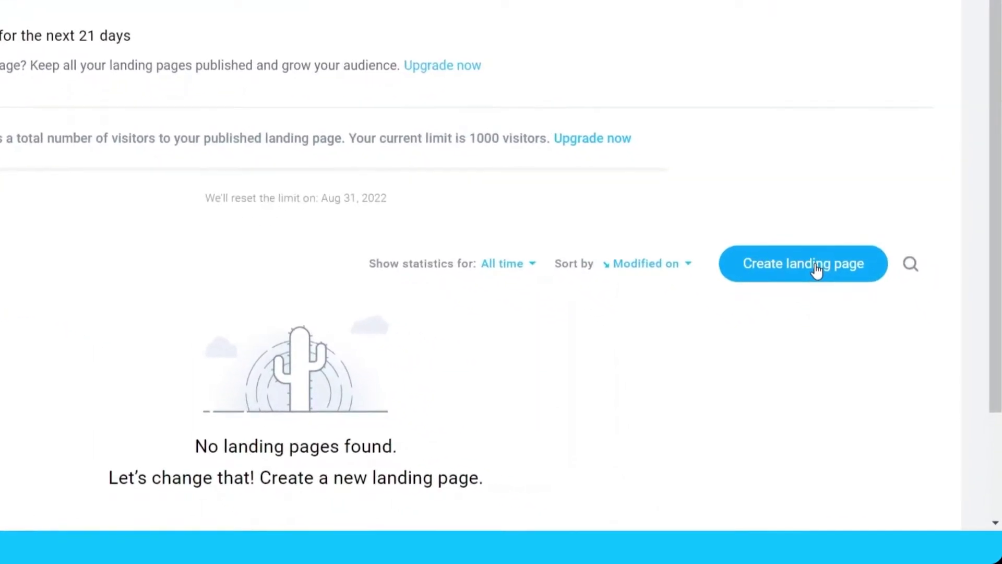
left_click(816, 269)
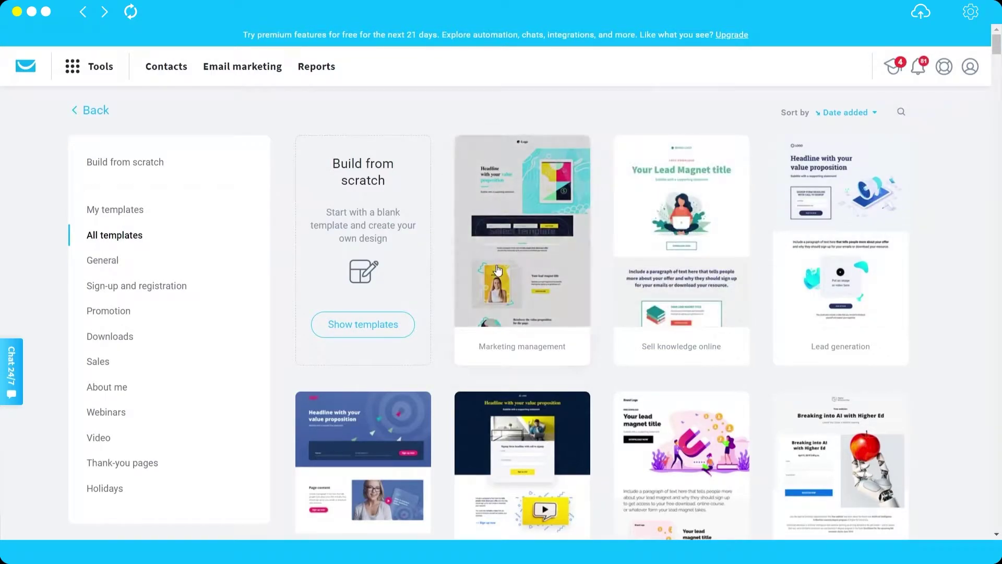
- Browse the template gallery and select the Non-profit donations template
scroll(825, 269, "down", 6)
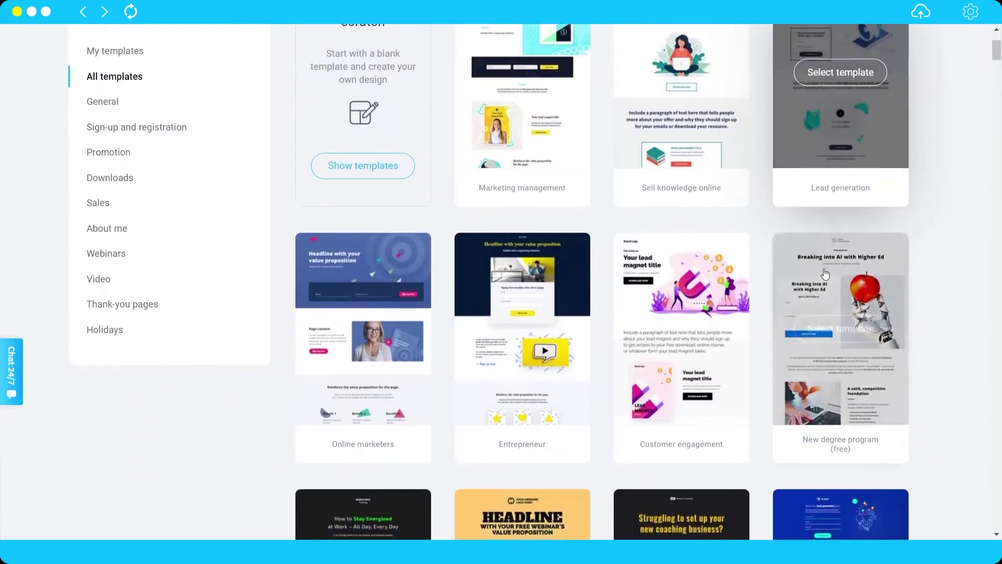
scroll(647, 259, "down", 2)
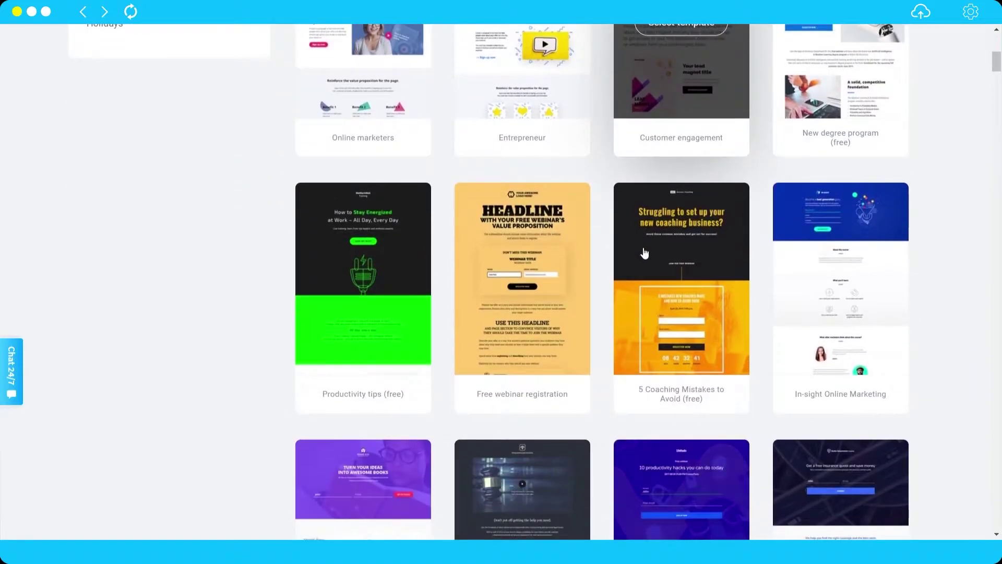
scroll(650, 262, "up", 10)
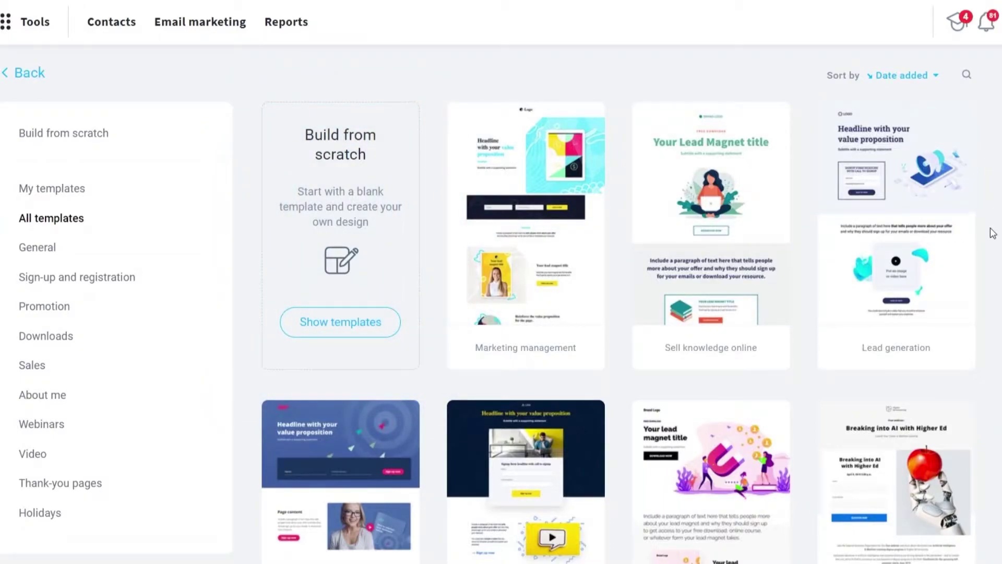
scroll(776, 251, "down", 10)
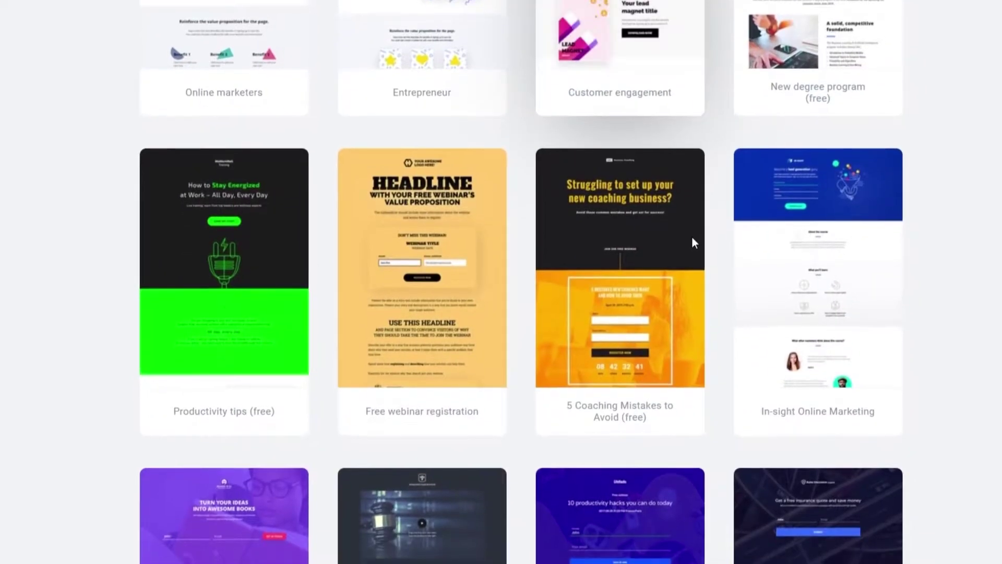
scroll(691, 236, "down", 12)
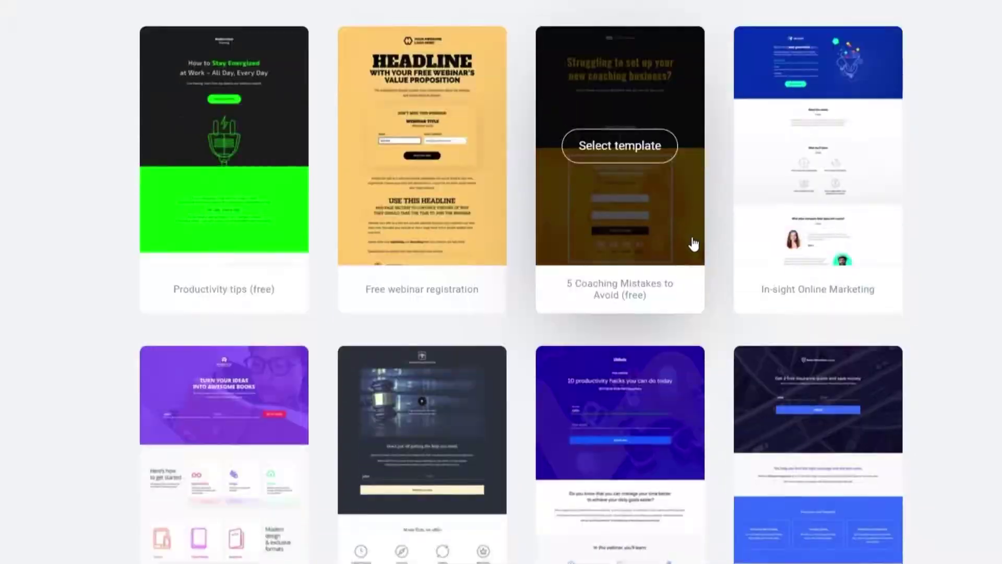
scroll(691, 241, "down", 6)
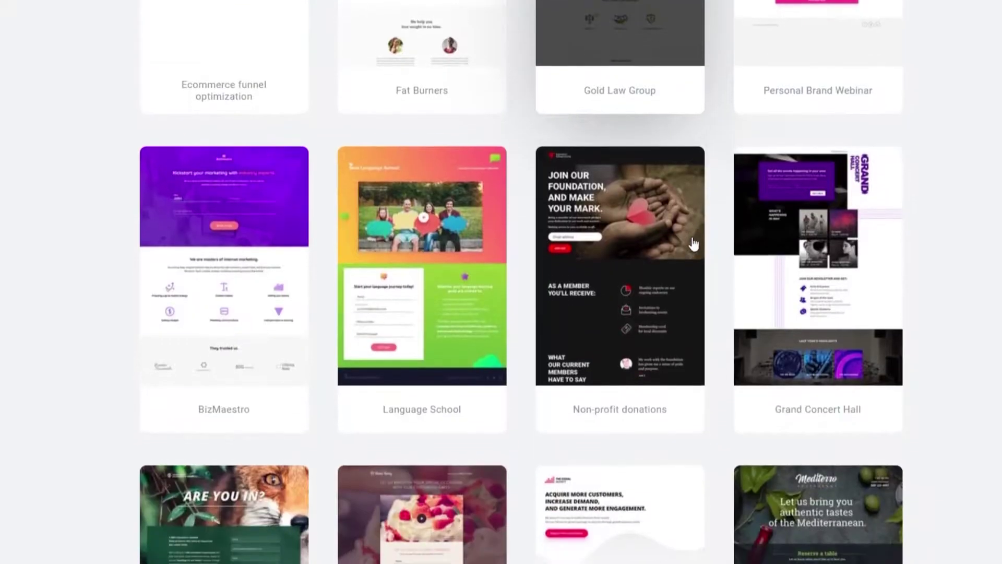
mouse_move(693, 243)
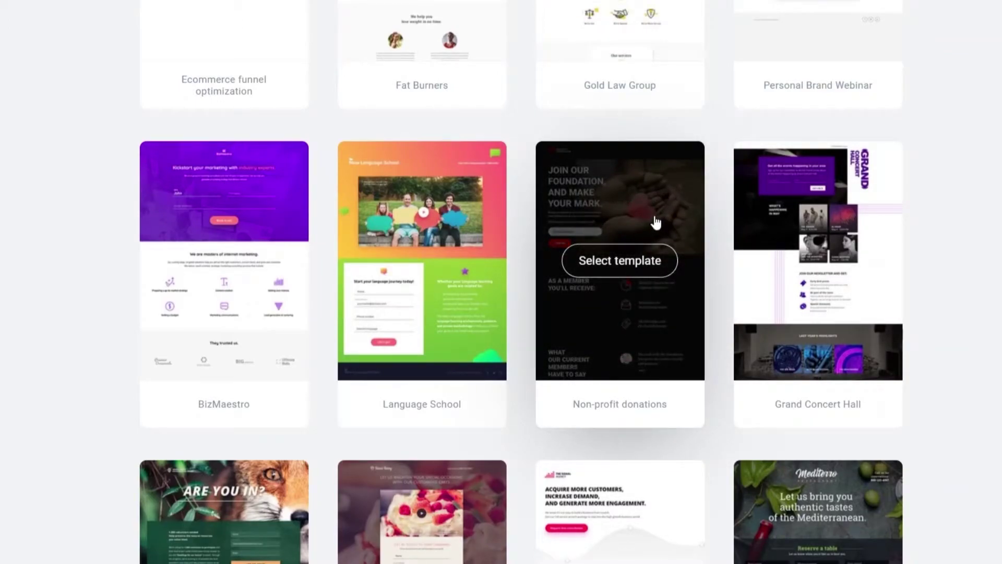
left_click(618, 267)
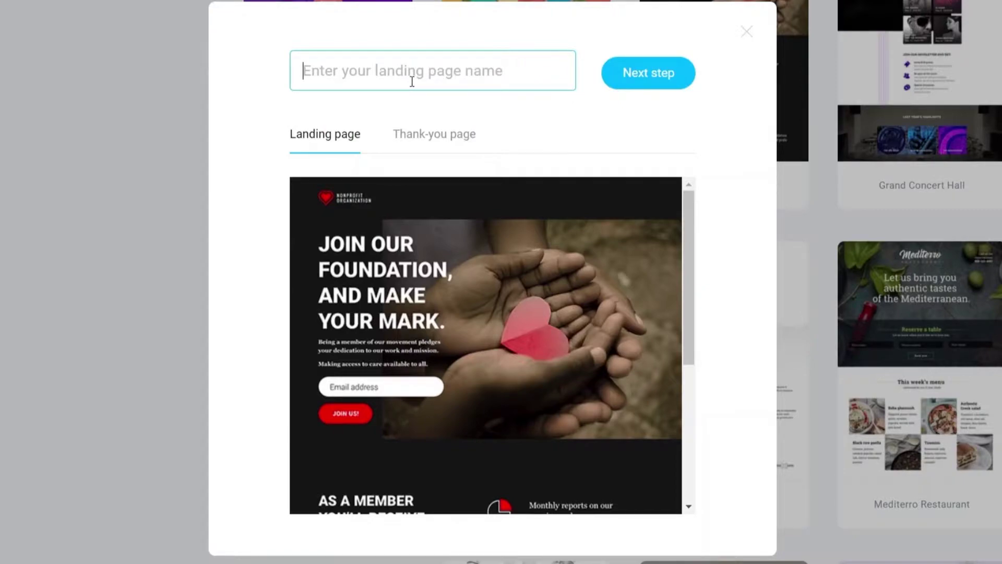
- Name the landing page 'Join Us Today' and proceed to the editor
type("Join")
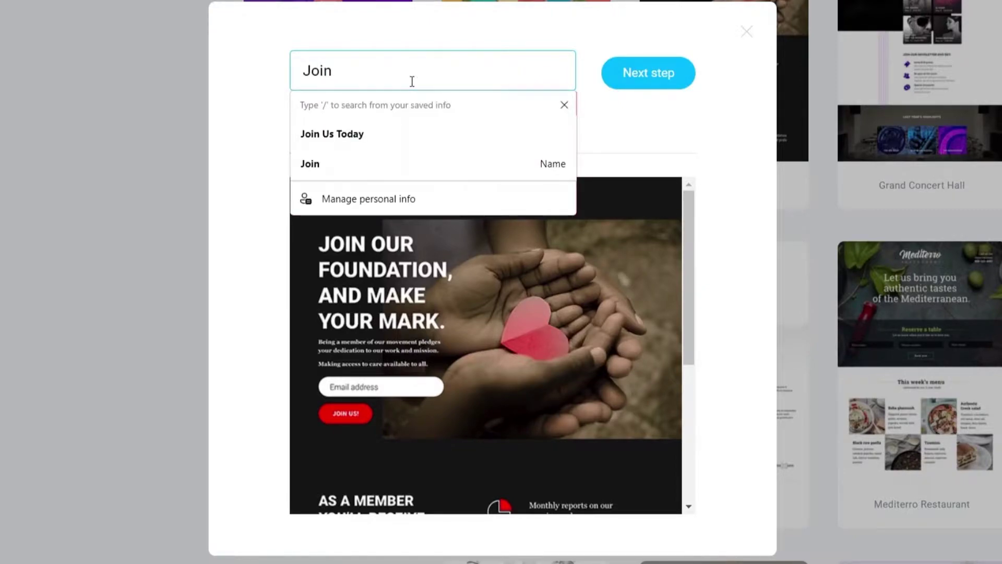
left_click(415, 135)
left_click(645, 89)
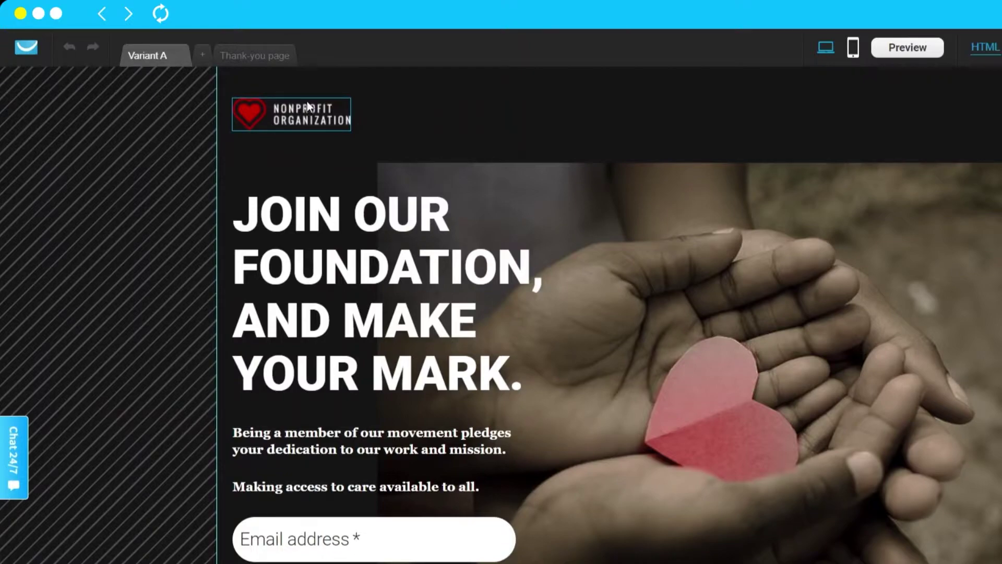
- Select the Nonprofit Organization logo above the headline to bring up its image toolbar
left_click(295, 118)
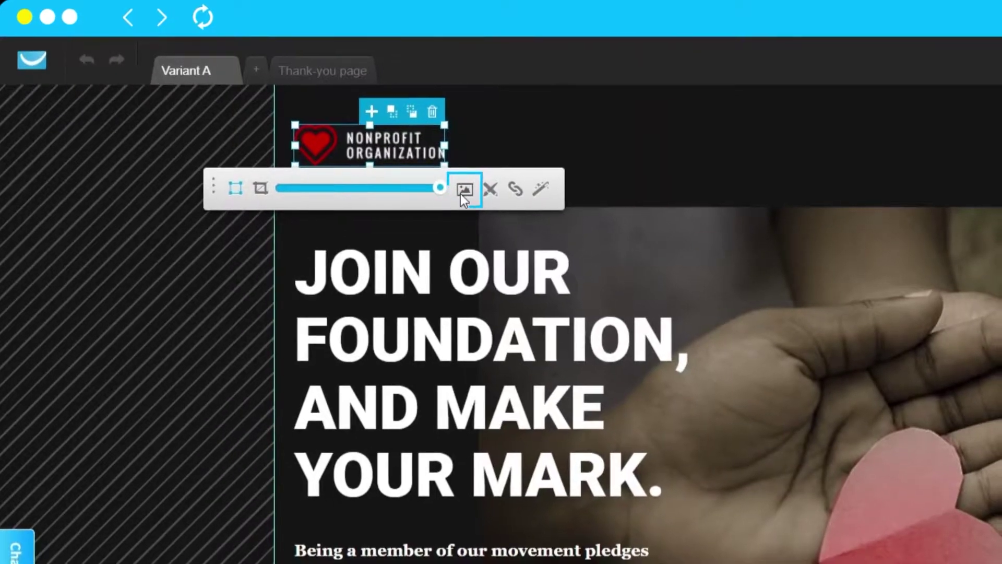
left_click(469, 201)
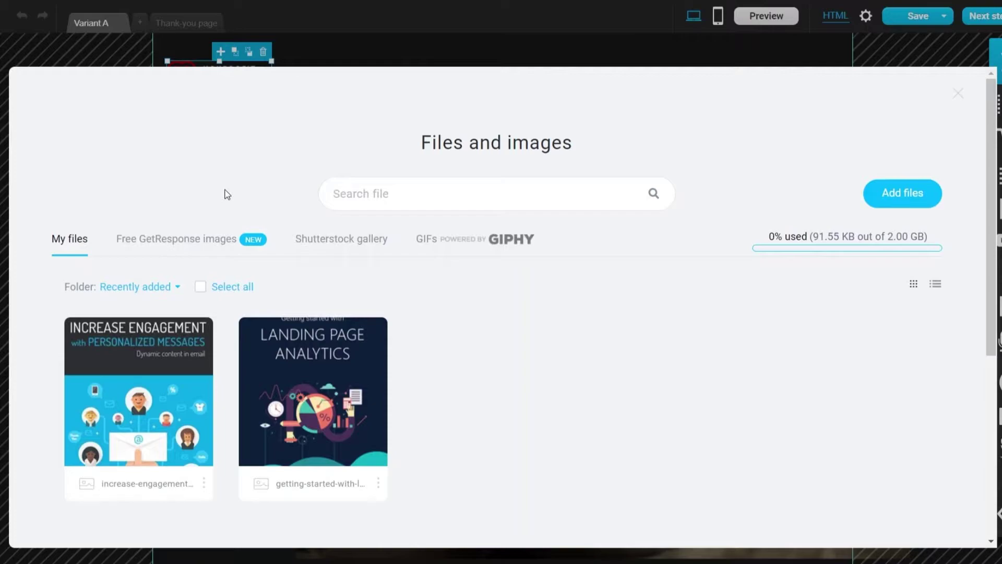
left_click(189, 248)
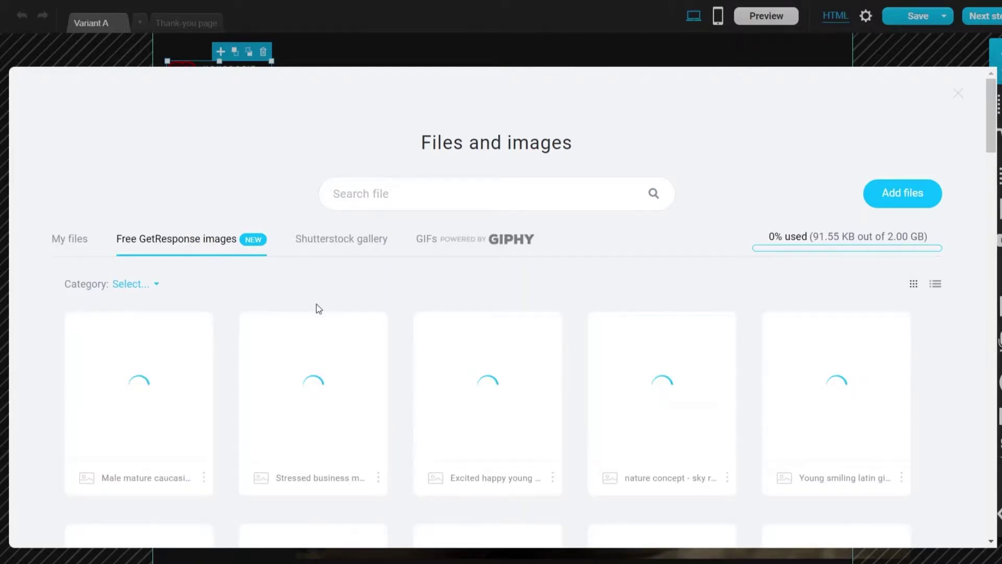
mouse_move(440, 379)
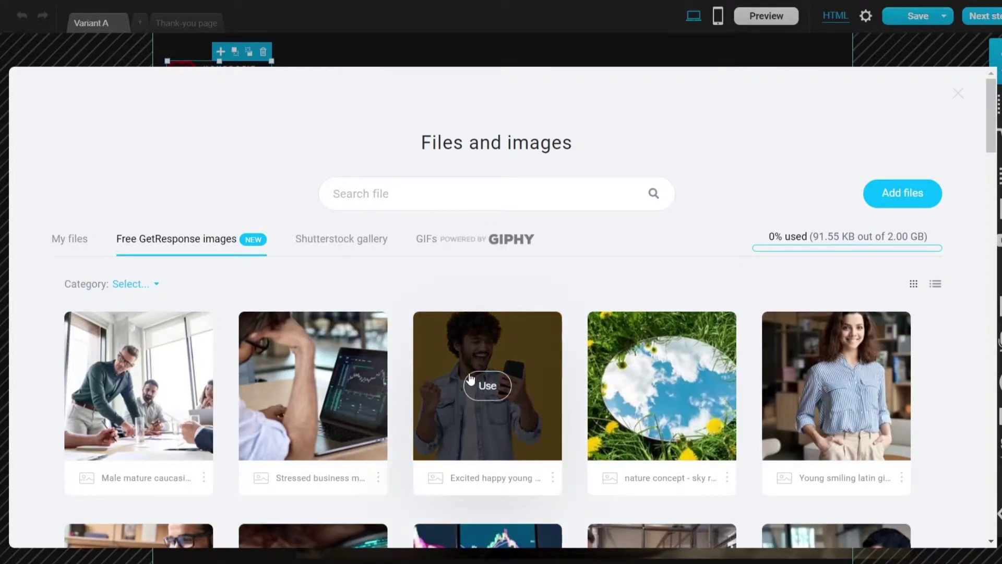
scroll(470, 379, "down", 3)
scroll(662, 347, "down", 2)
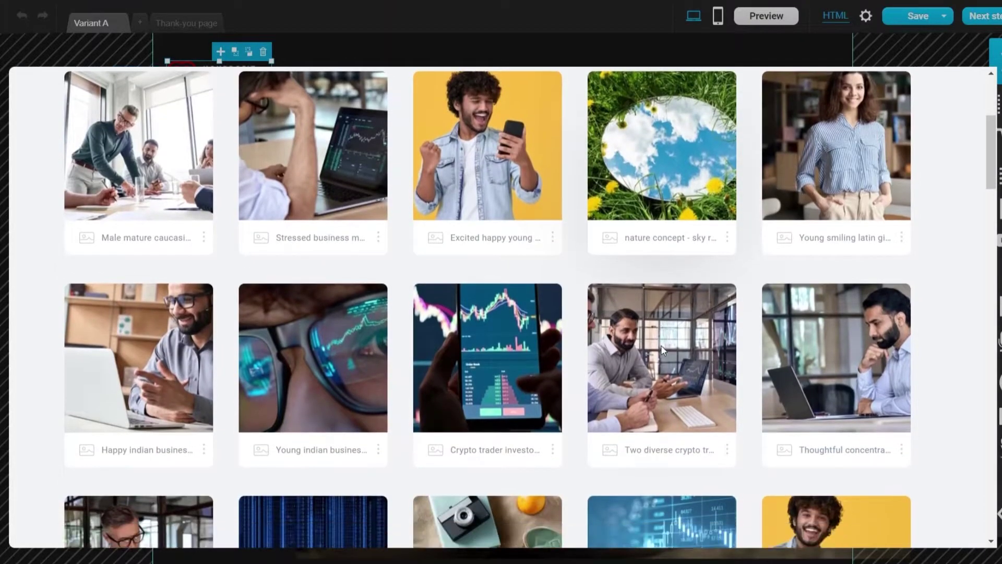
scroll(661, 348, "down", 10)
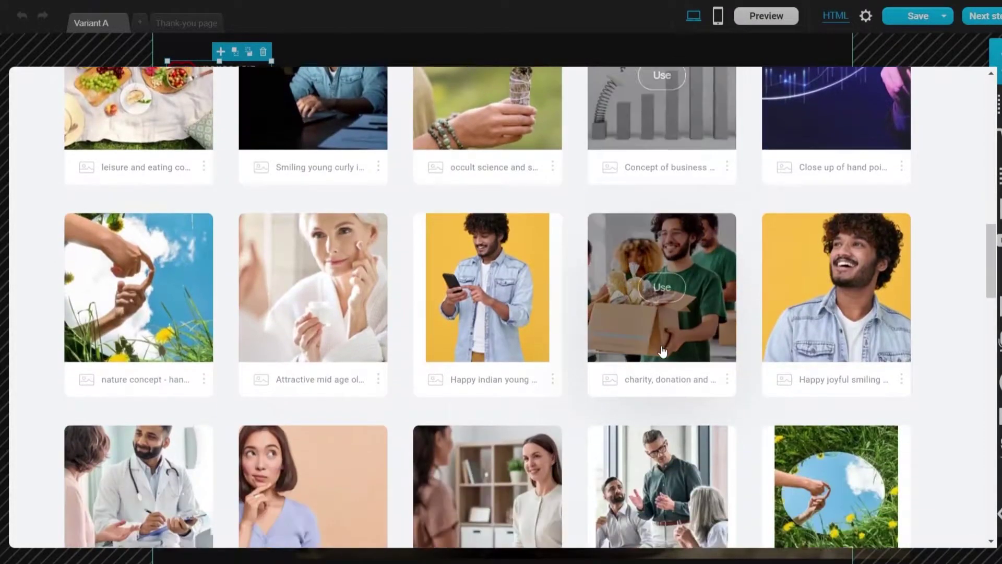
scroll(662, 350, "down", 2)
scroll(610, 365, "up", 11)
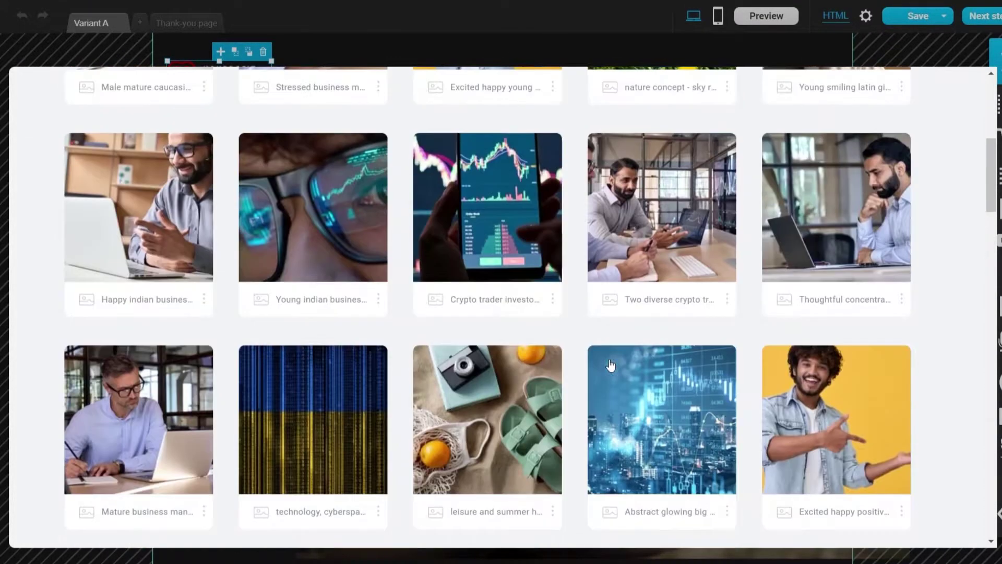
scroll(611, 366, "up", 5)
left_click(552, 333)
left_click(566, 340)
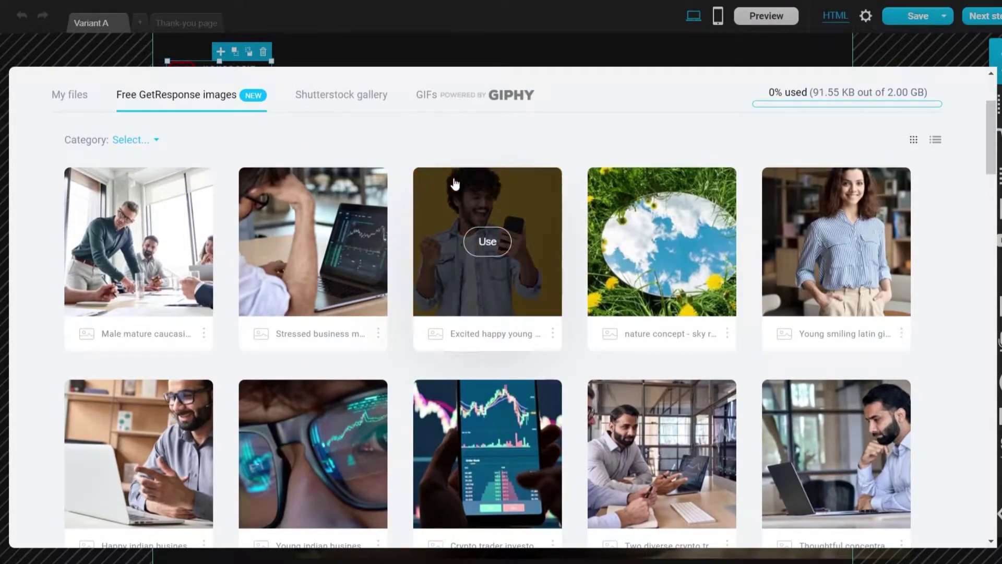
left_click(462, 102)
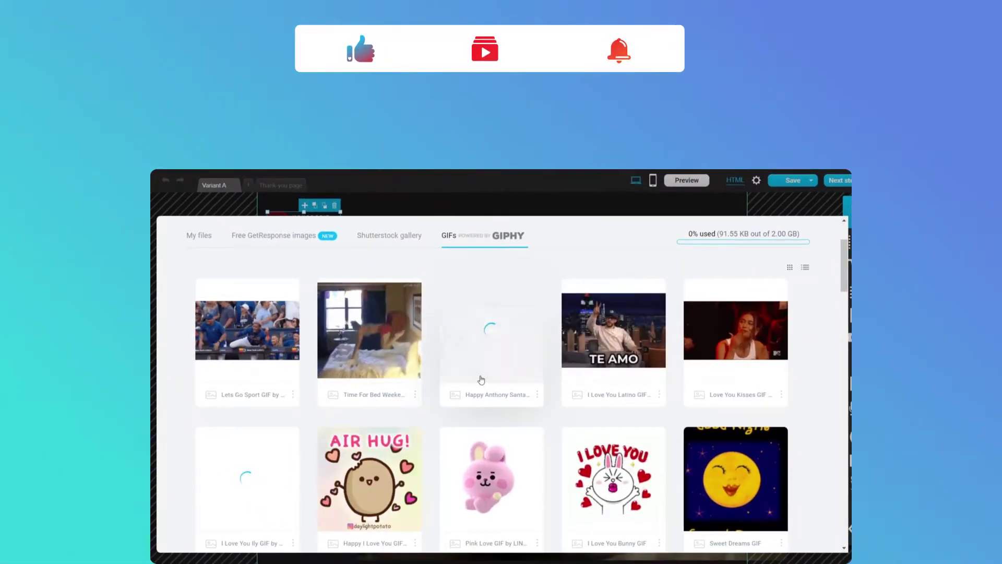
scroll(475, 299, "down", 3)
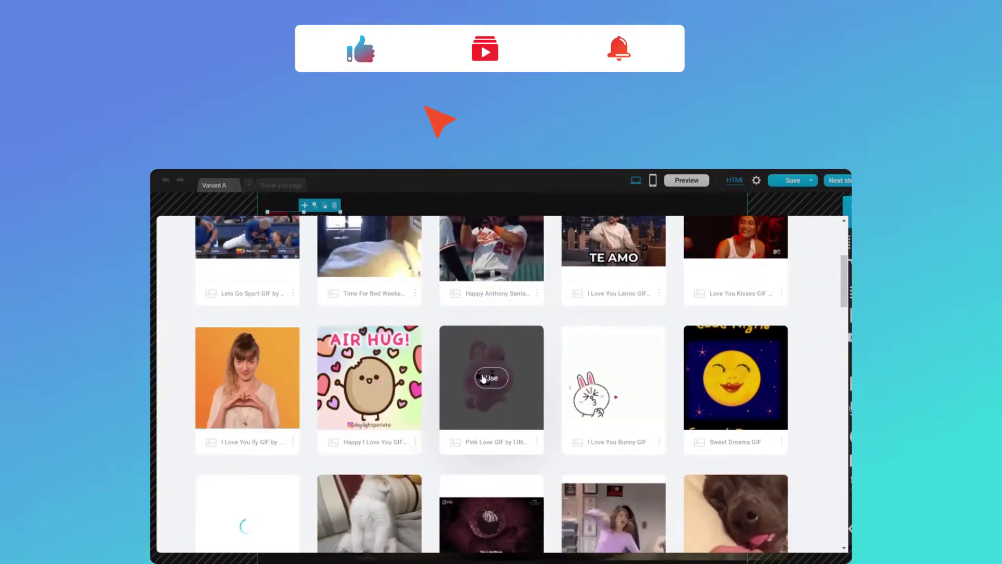
mouse_move(510, 394)
scroll(510, 394, "up", 3)
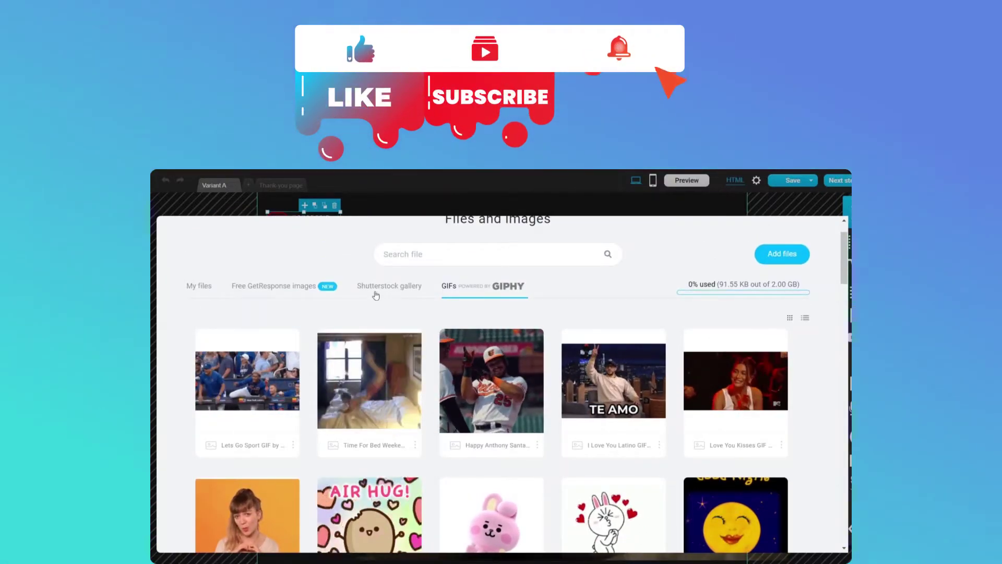
left_click(372, 286)
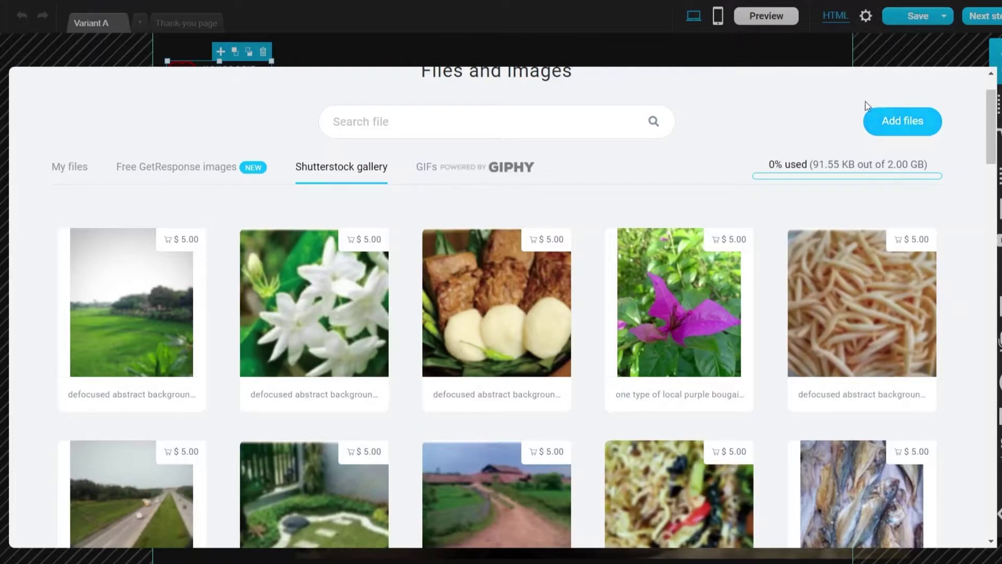
left_click(662, 52)
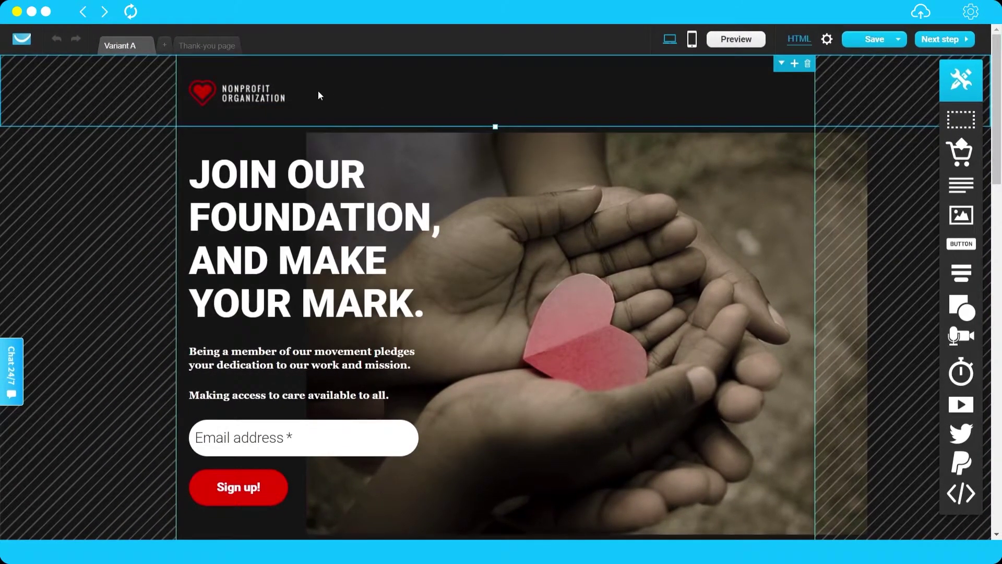
left_click(246, 97)
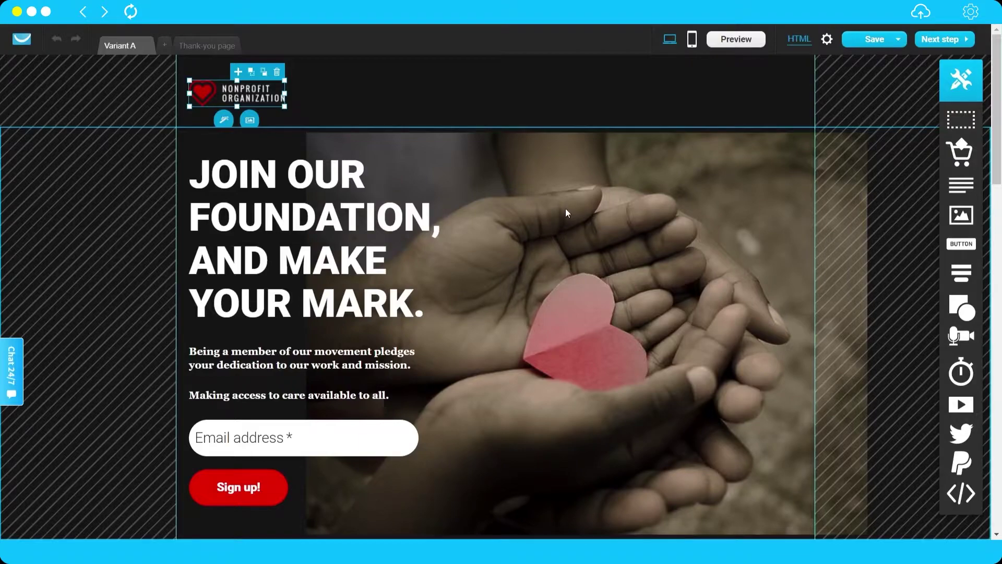
scroll(527, 192, "down", 3)
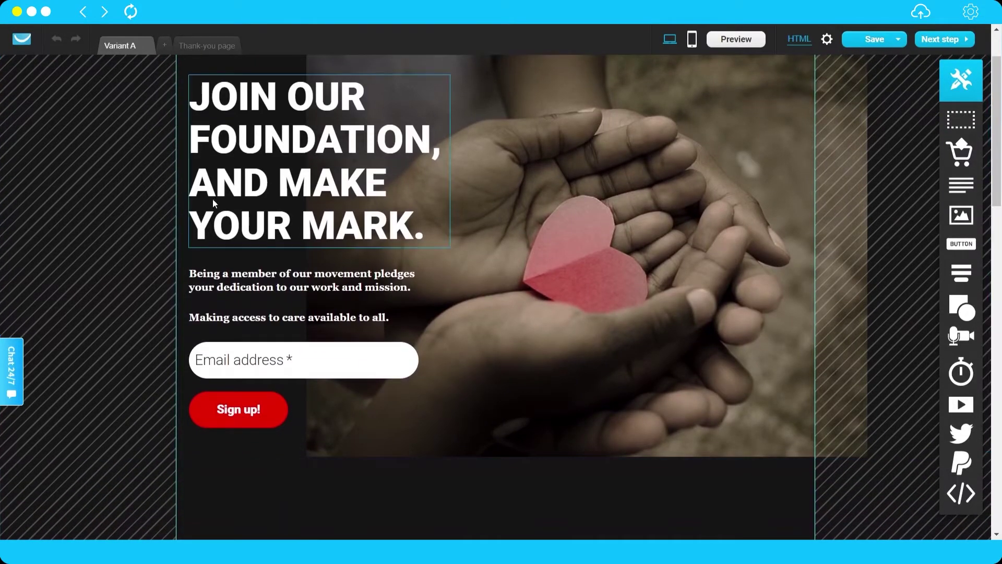
left_click(560, 224)
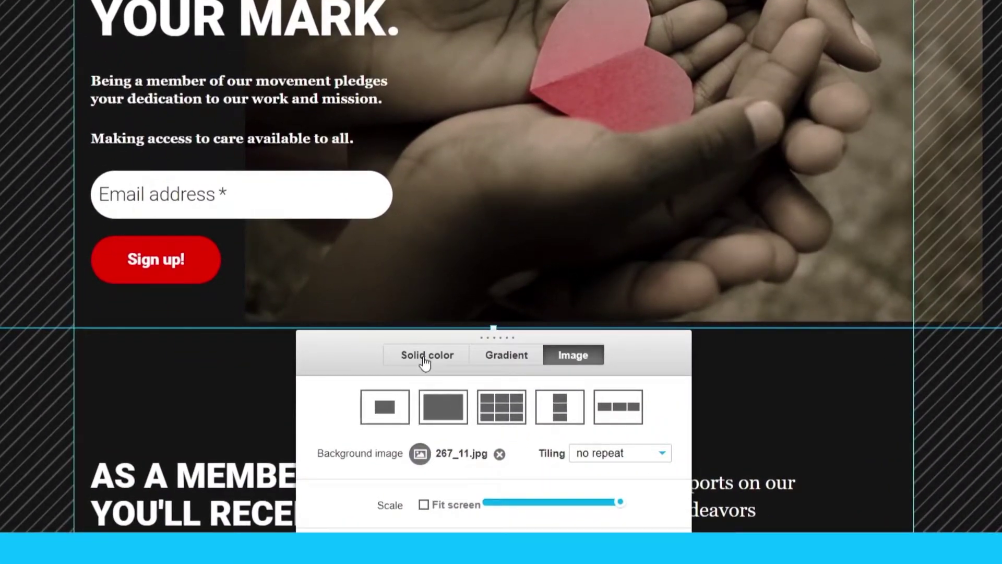
left_click(424, 357)
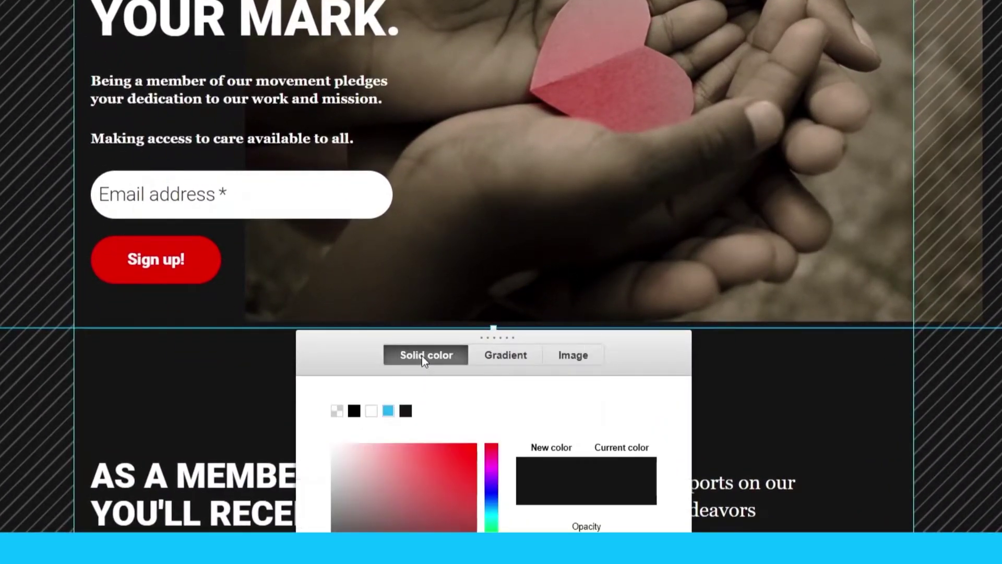
left_click(469, 459)
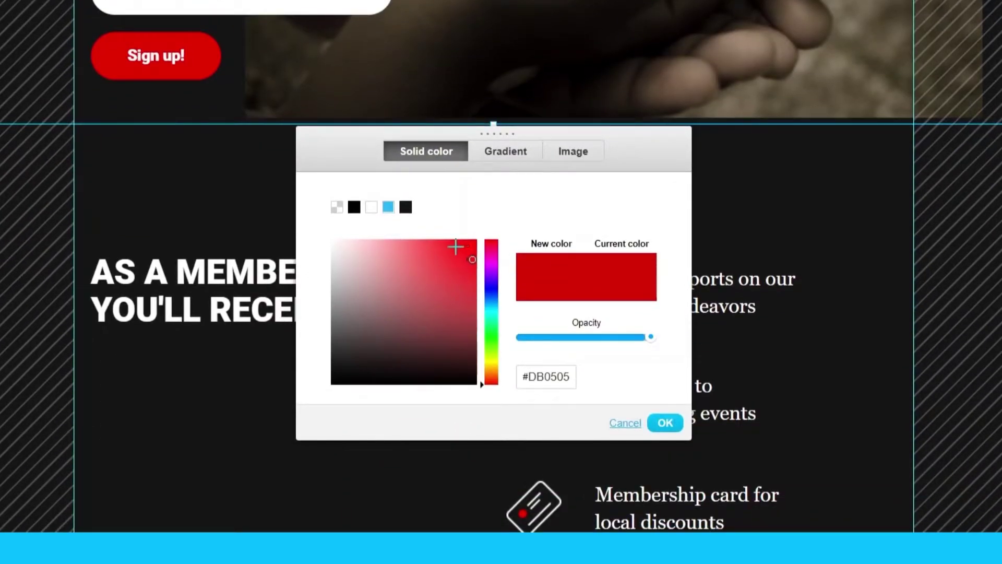
left_click(456, 246)
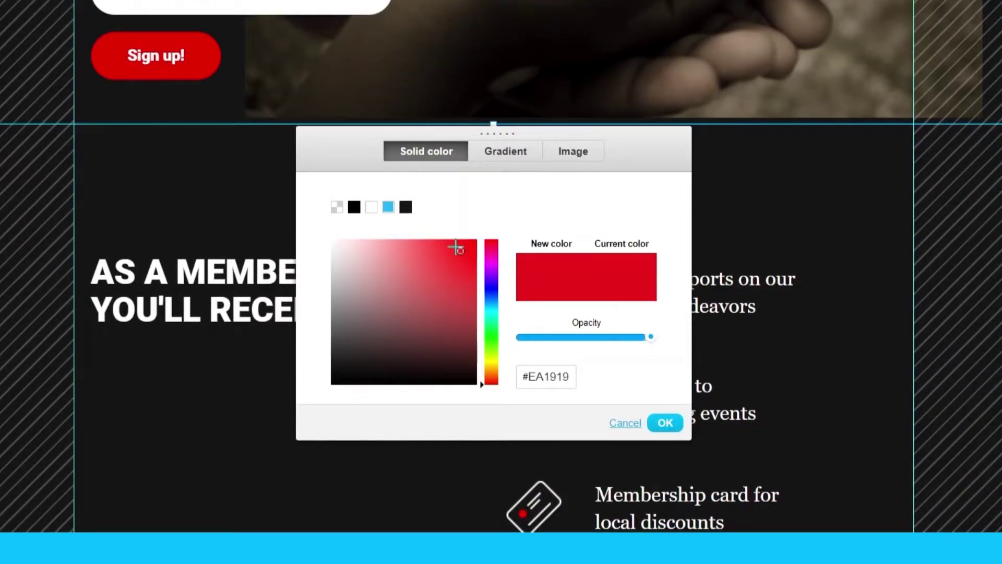
left_click(570, 151)
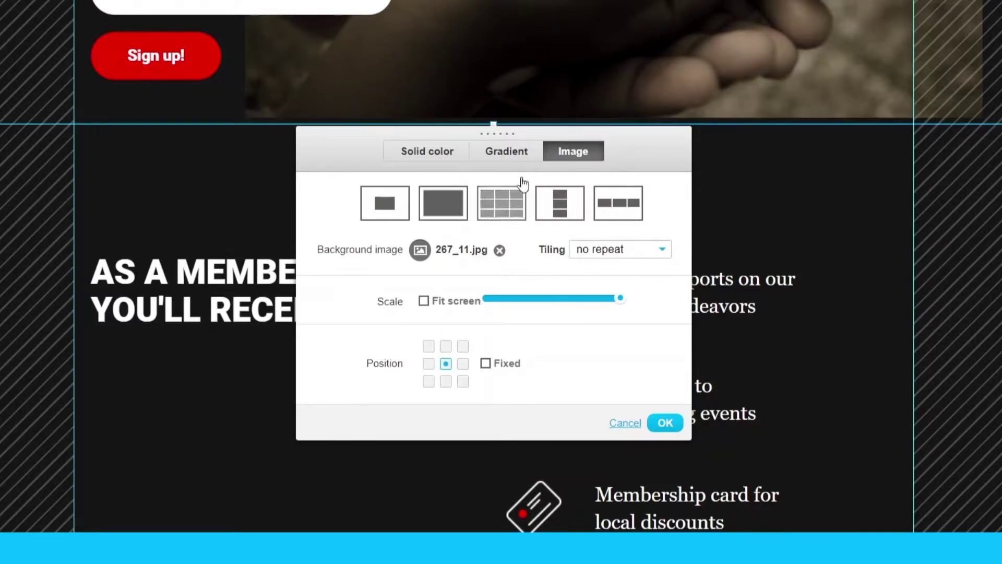
left_click(500, 251)
left_click(427, 151)
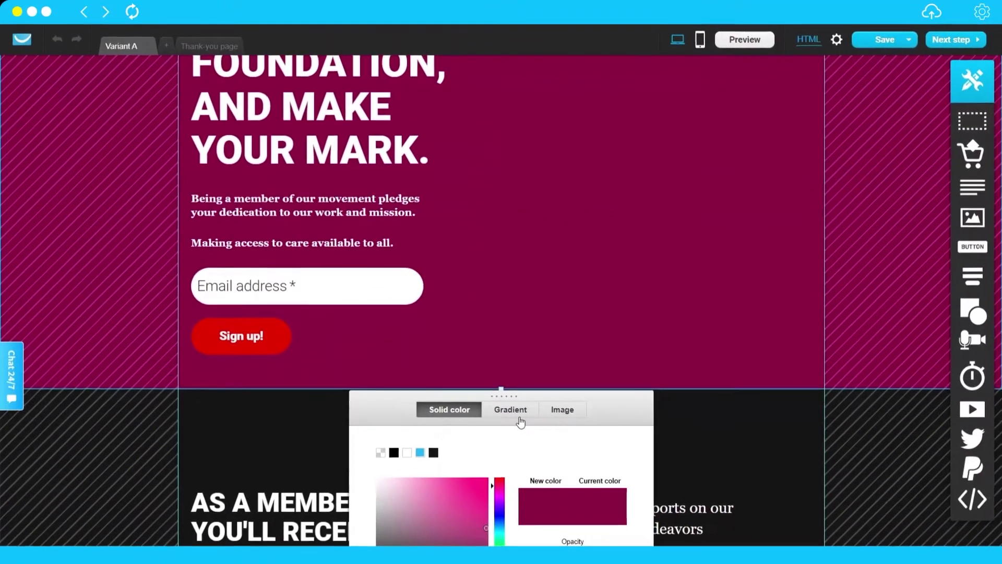
scroll(698, 493, "down", 5)
scroll(573, 405, "down", 1)
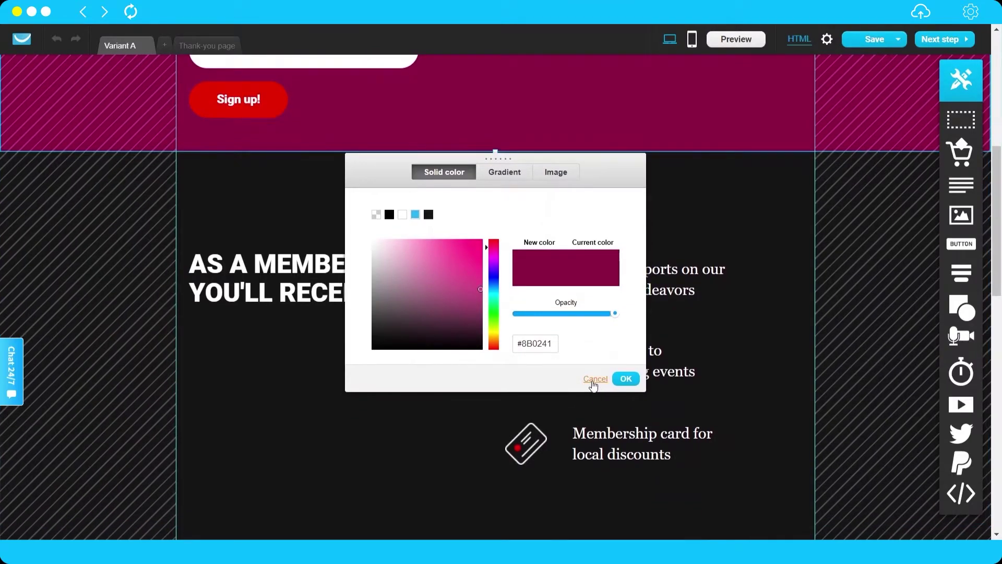
left_click(594, 379)
scroll(490, 372, "up", 4)
scroll(470, 355, "up", 1)
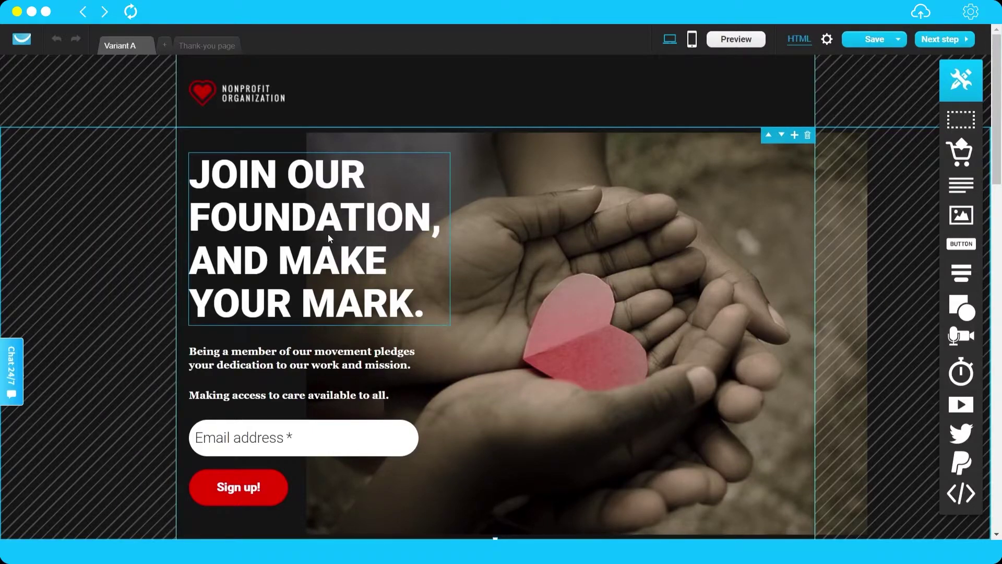
double_click(274, 222)
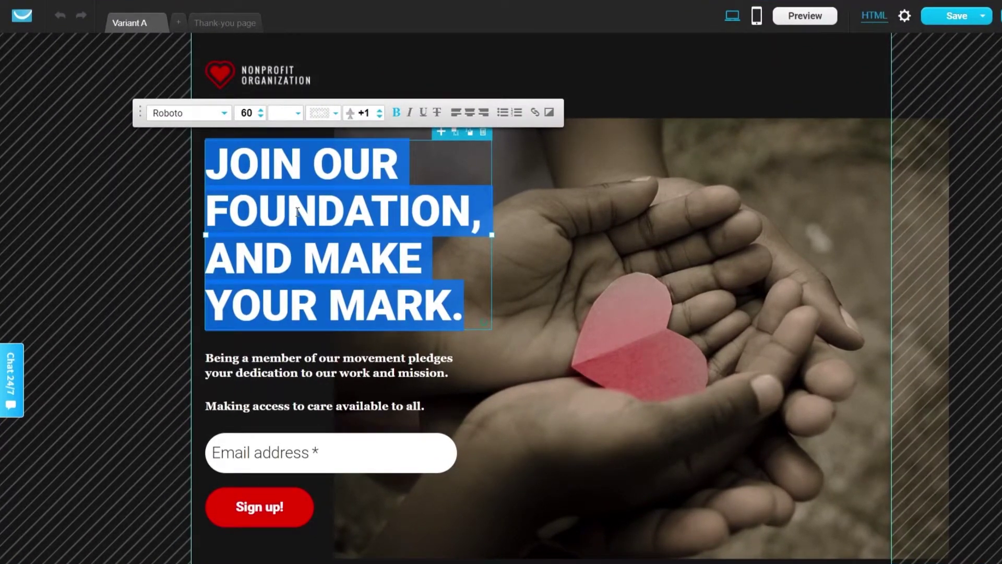
left_click(297, 211)
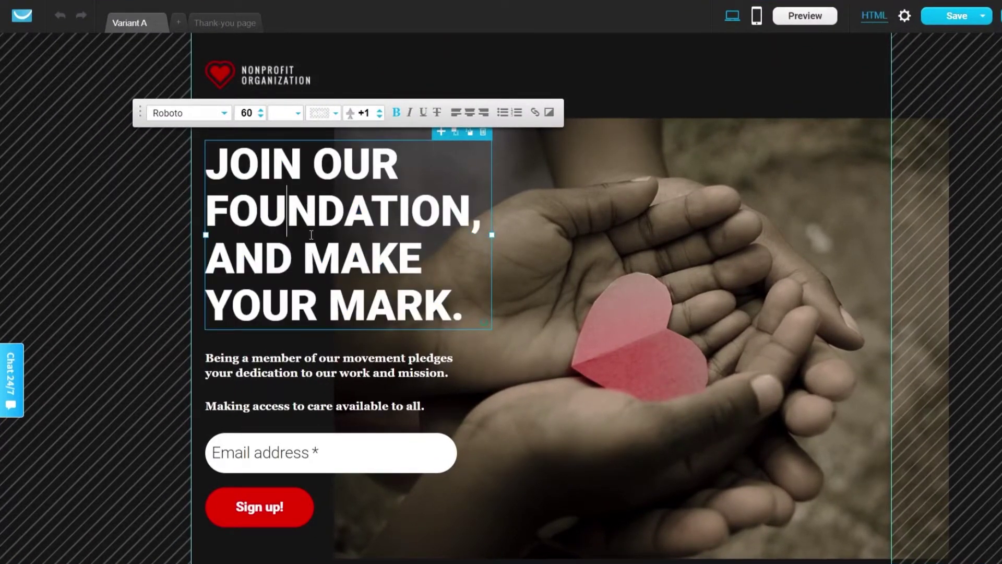
scroll(321, 233, "down", 3)
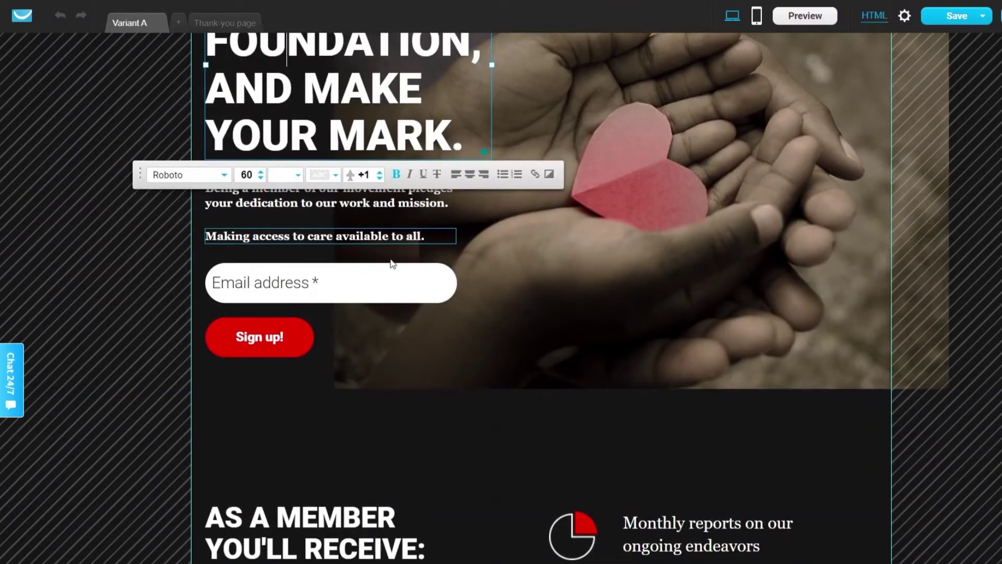
left_click(359, 339)
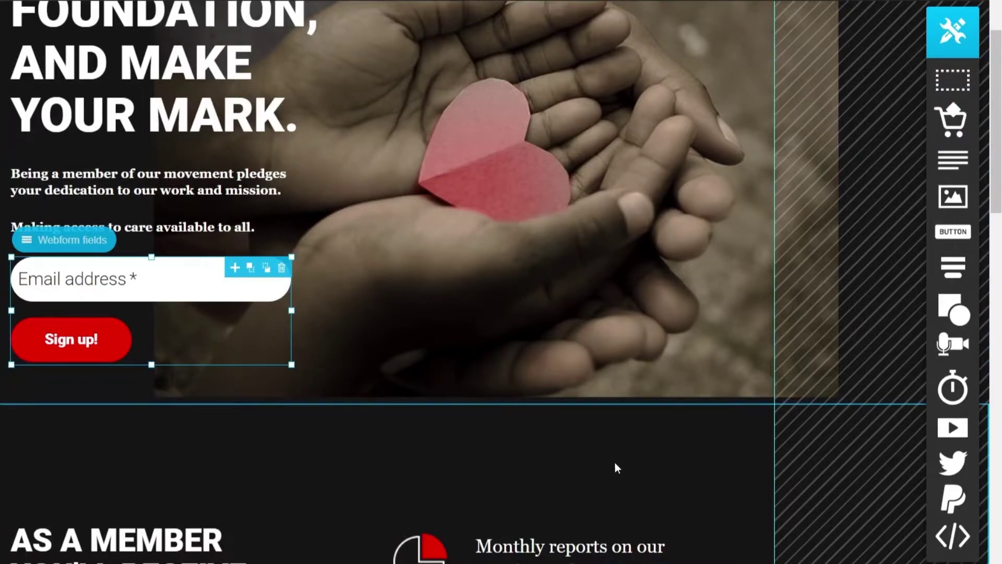
- Place a static Your Name/Your Email form mid-hero and a rectangle shape on the hero
mouse_move(958, 283)
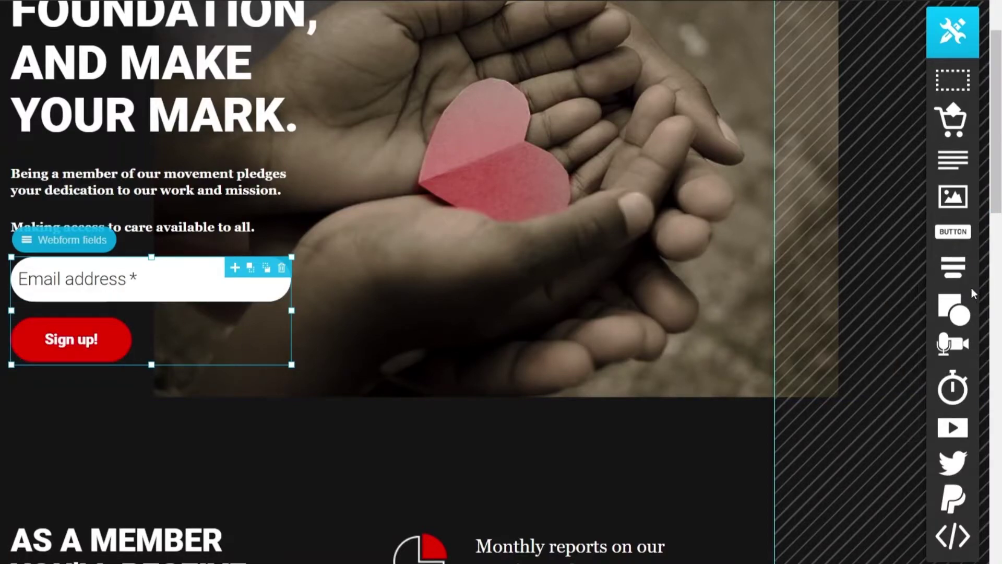
left_click_drag(892, 282, 496, 386)
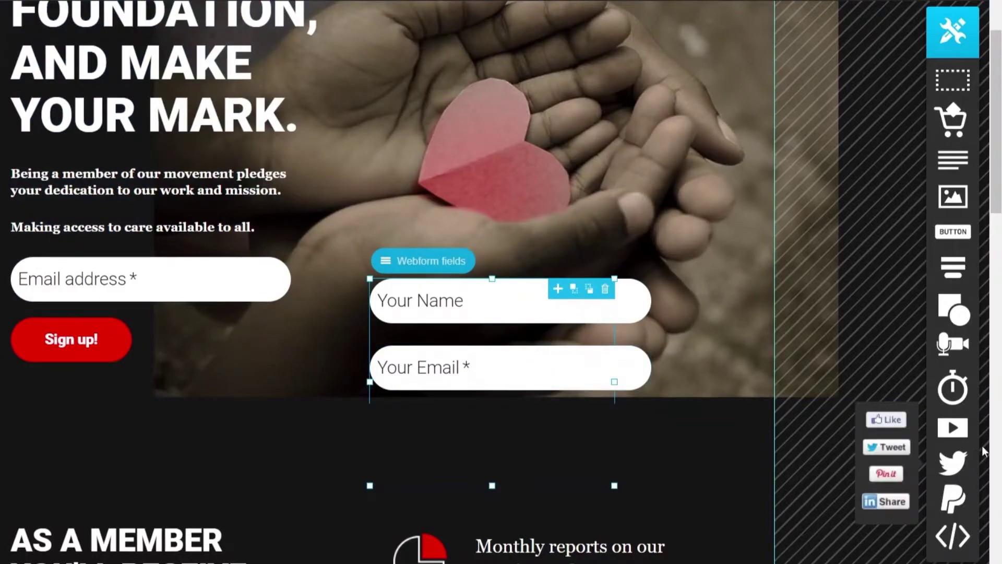
mouse_move(950, 311)
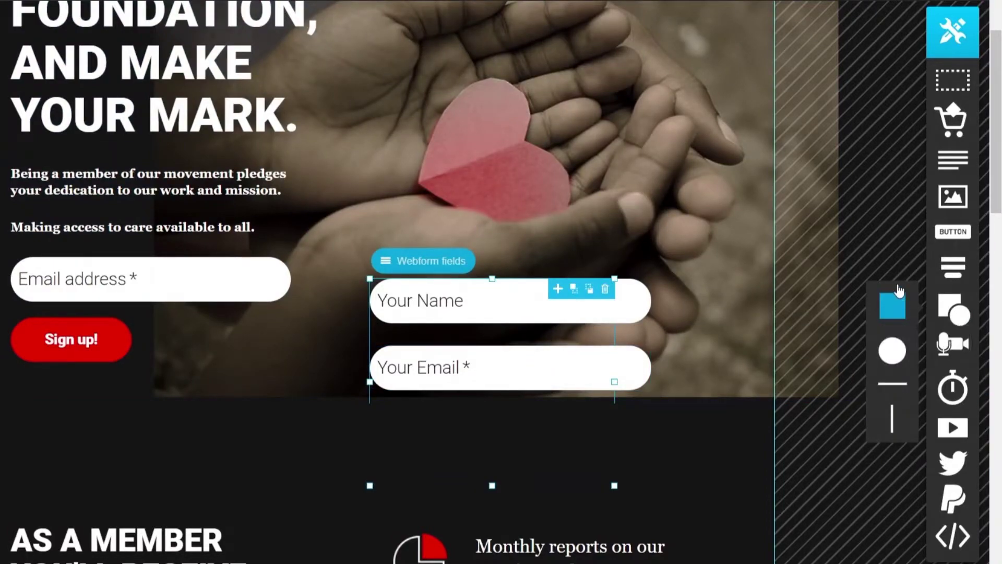
left_click_drag(898, 308, 288, 363)
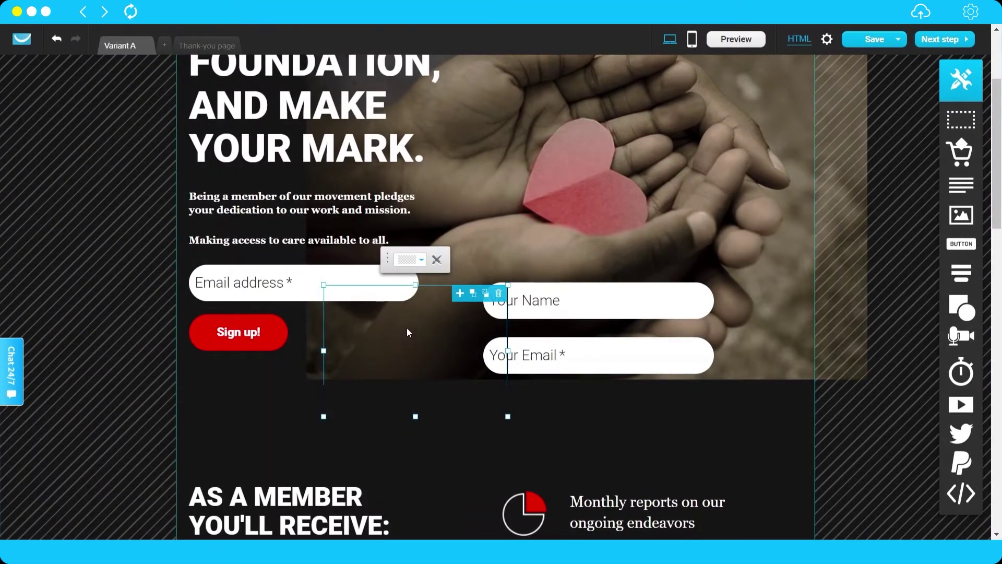
- Fill the rectangle pink (#E7D6D6), then delete it and select the Your Name field
left_click(397, 266)
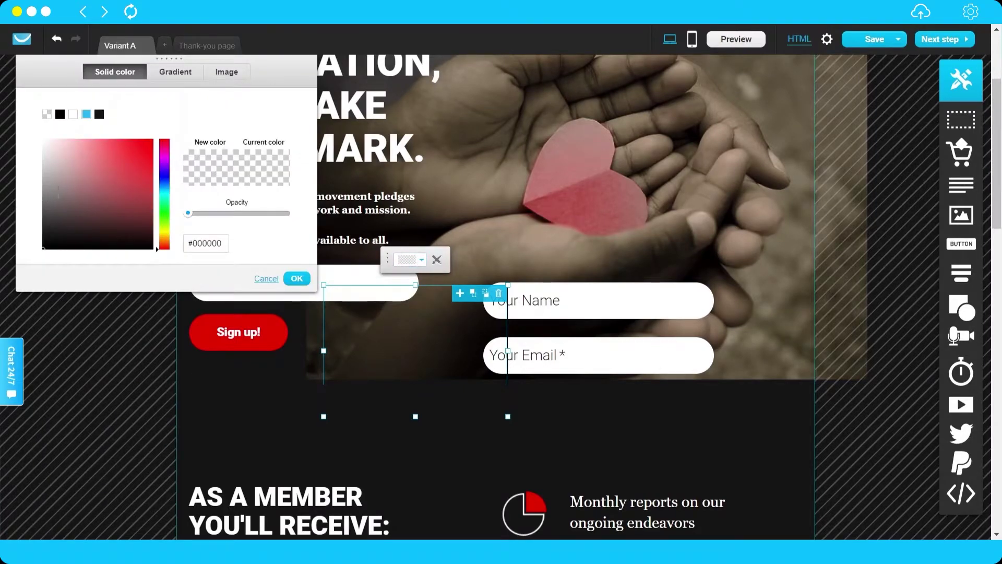
left_click(46, 146)
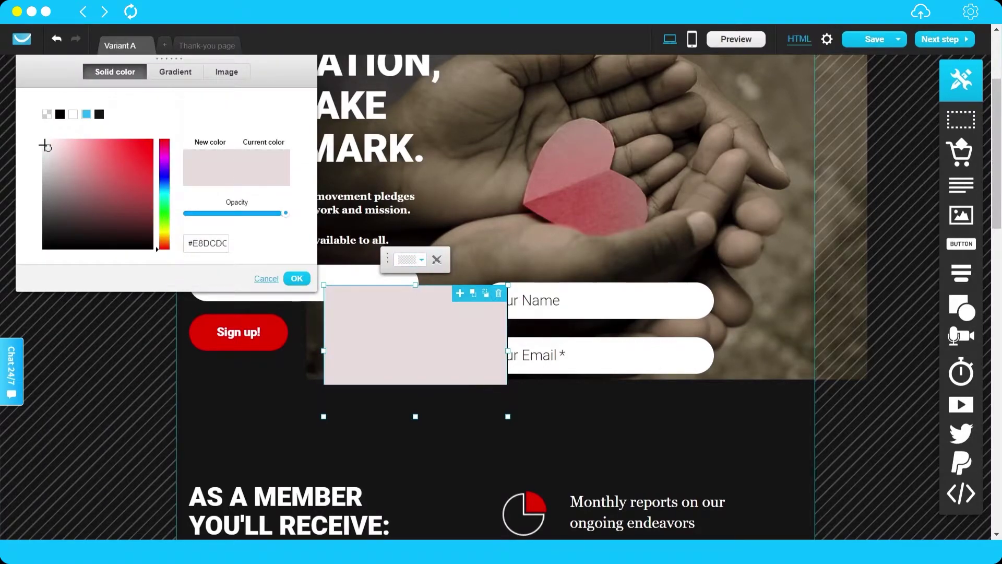
mouse_move(45, 149)
left_mouse_down()
mouse_move(74, 157)
mouse_move(51, 148)
left_mouse_up()
left_click(396, 365)
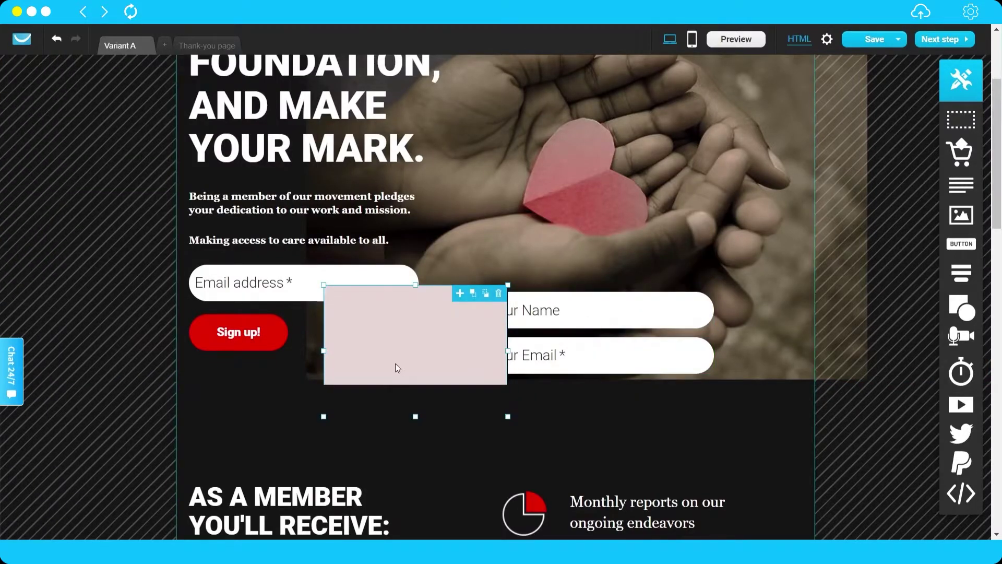
left_click(498, 293)
left_click(607, 319)
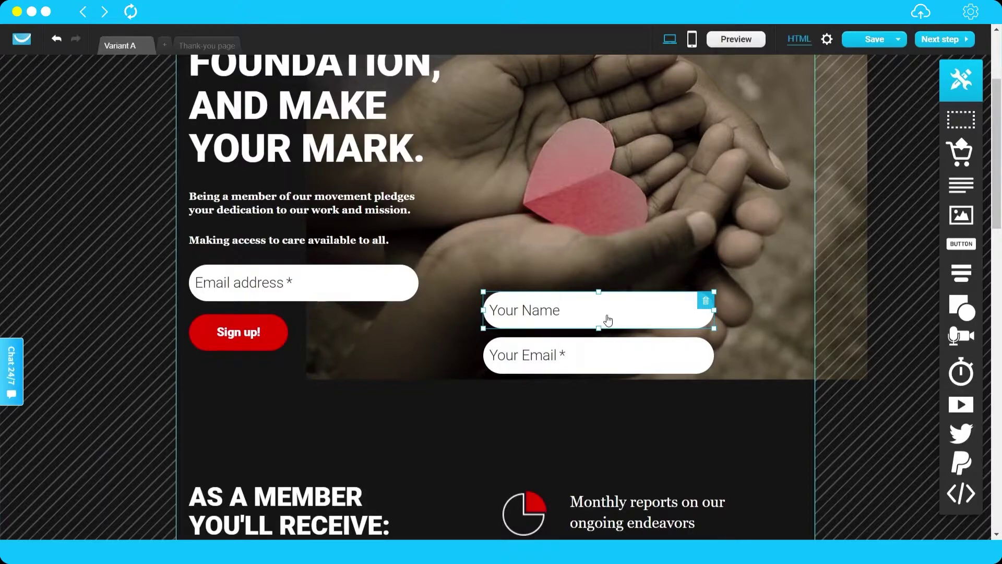
- Remove Your Name, add a label-less button to the new form, and place a video in testimonials
key("Delete")
scroll(603, 339, "down", 3)
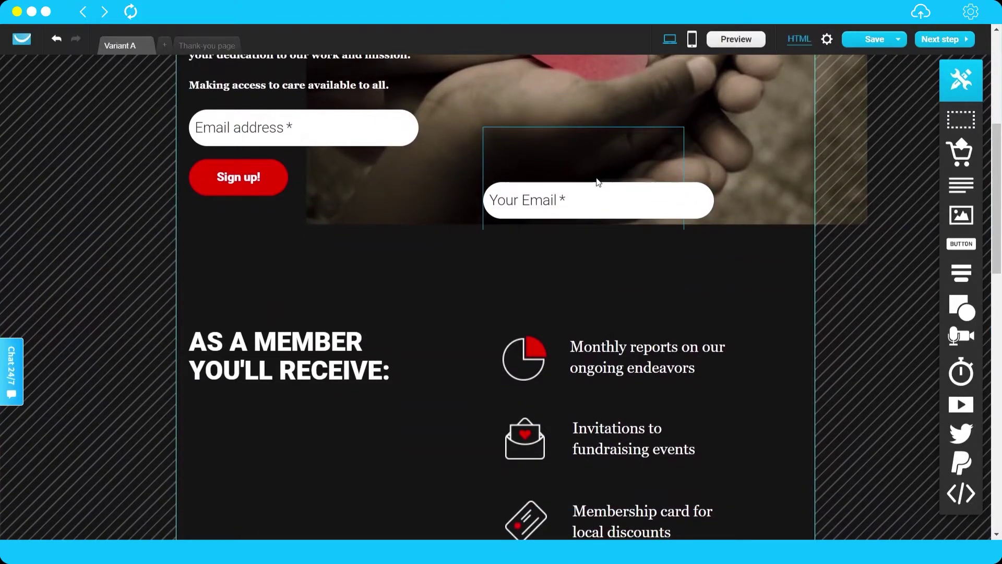
left_click(618, 209)
left_click_drag(618, 208, 609, 151)
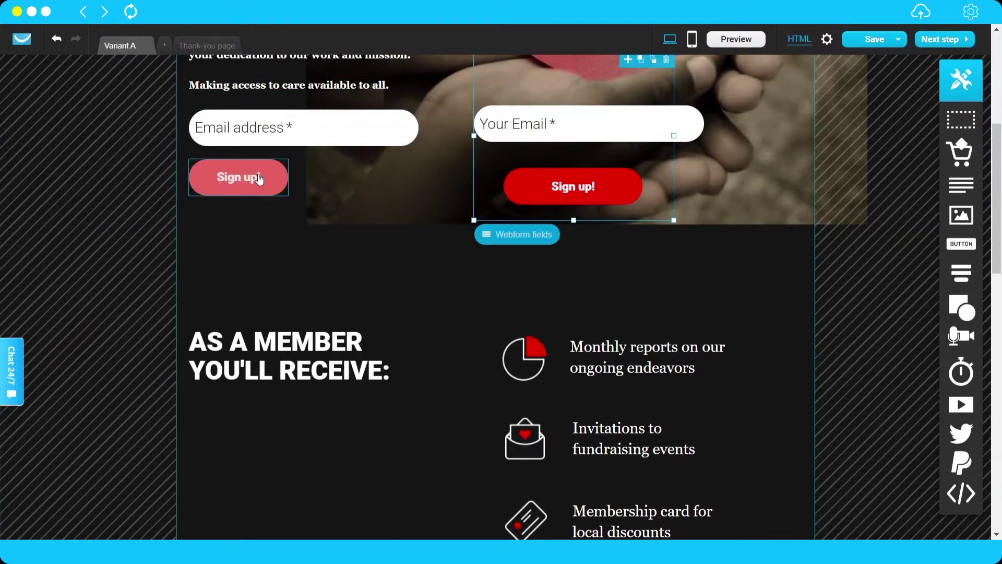
double_click(599, 196)
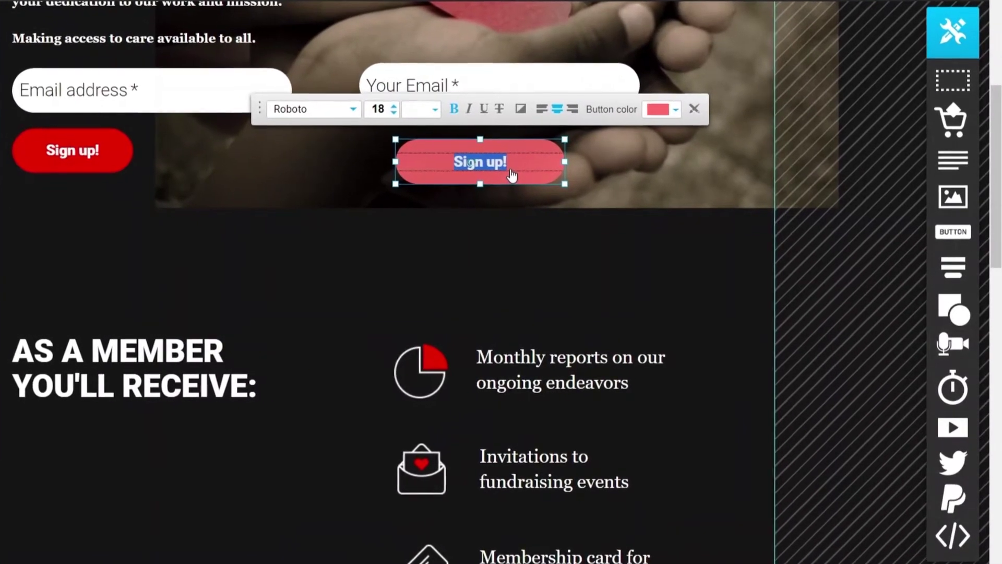
key("BackSpace")
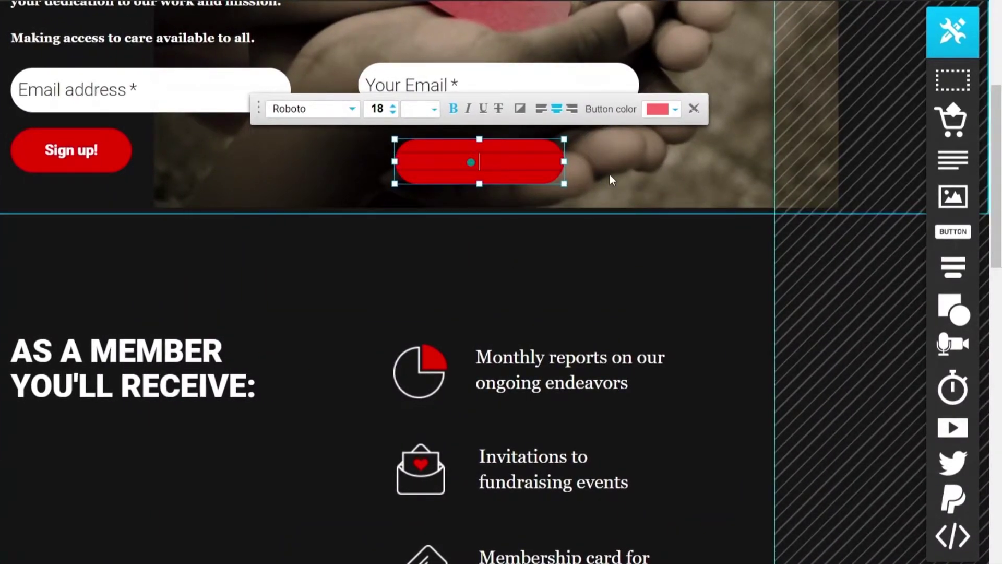
left_click(623, 184)
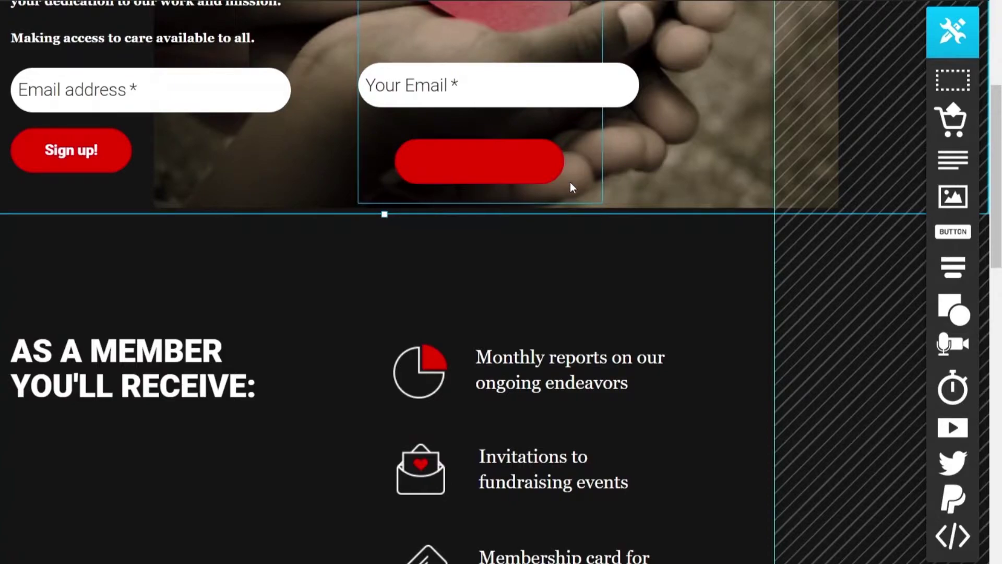
scroll(767, 313, "down", 12)
left_click_drag(948, 428, 386, 438)
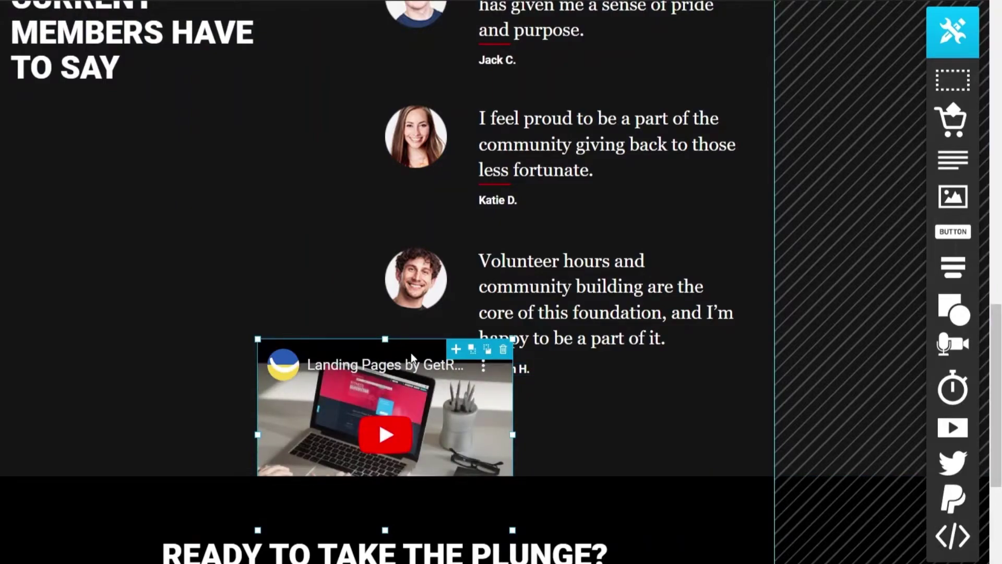
- Check the video's YouTube link, then delete the video block from the testimonials section
left_click(424, 406)
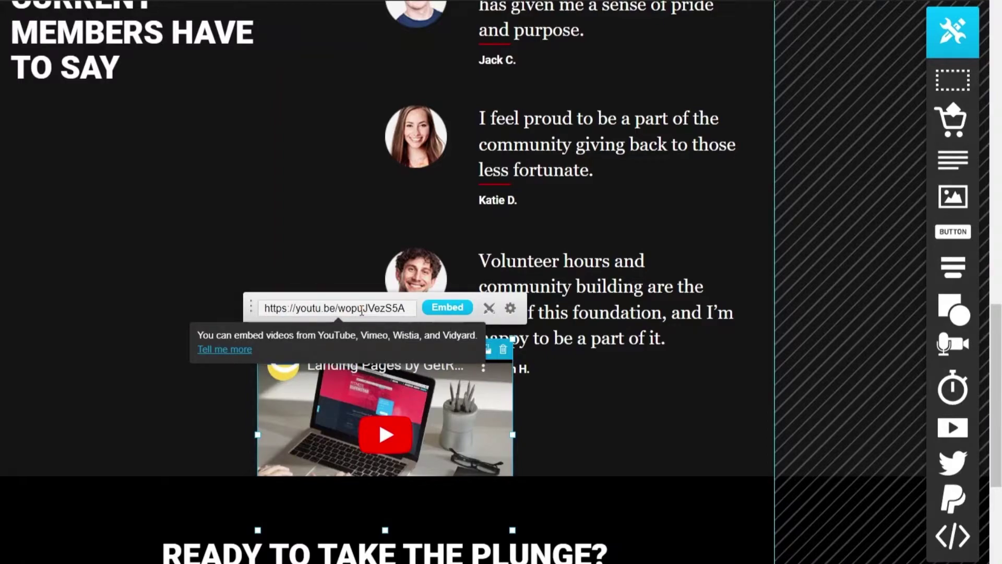
double_click(361, 309)
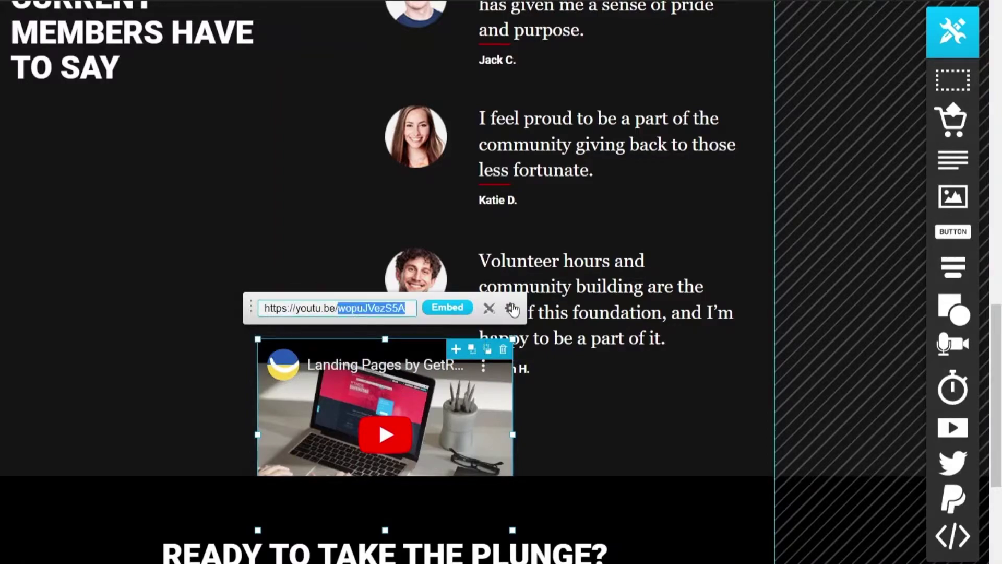
left_click(596, 423)
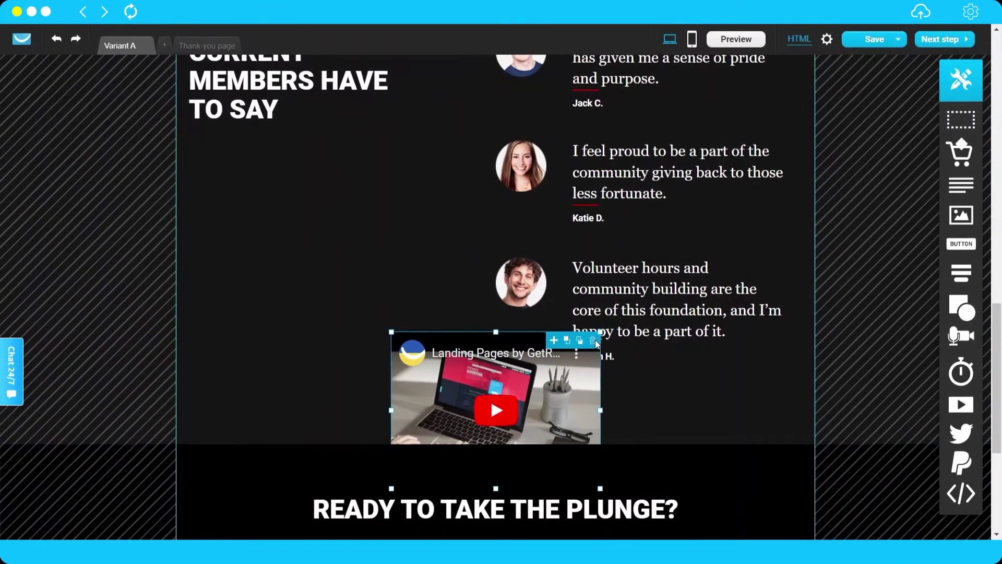
left_click(505, 351)
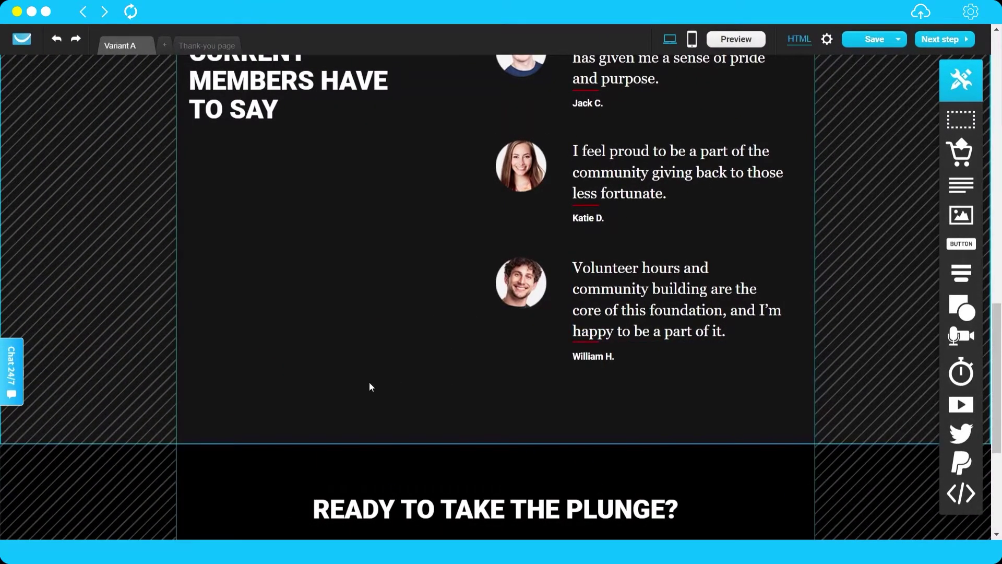
scroll(378, 349, "up", 3)
scroll(376, 343, "up", 10)
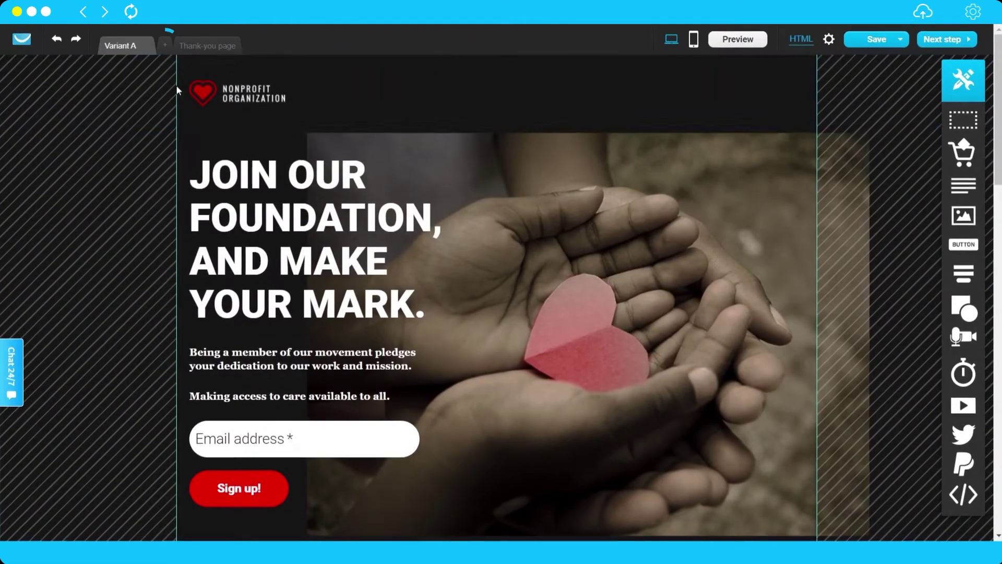
left_click(165, 46)
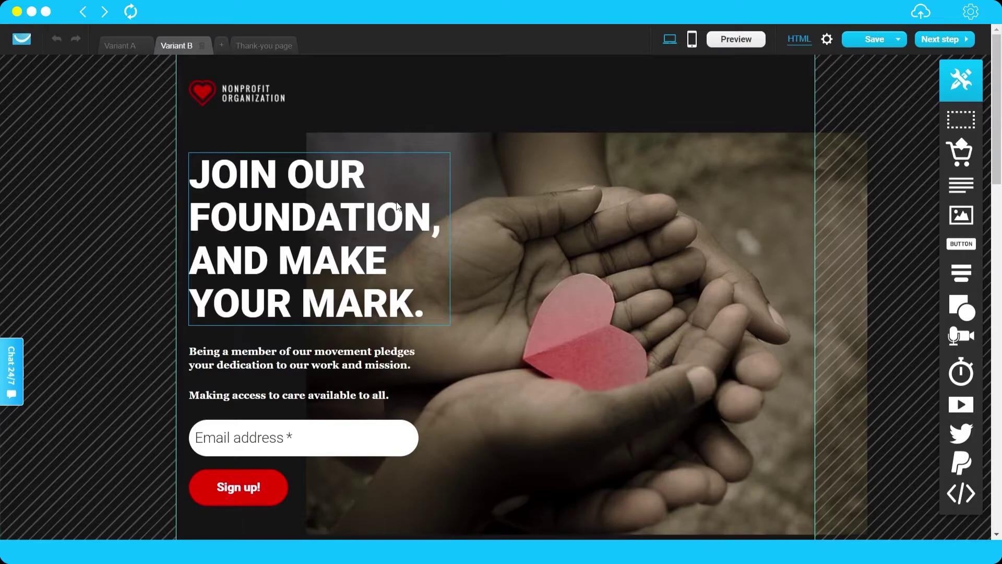
left_click(414, 187)
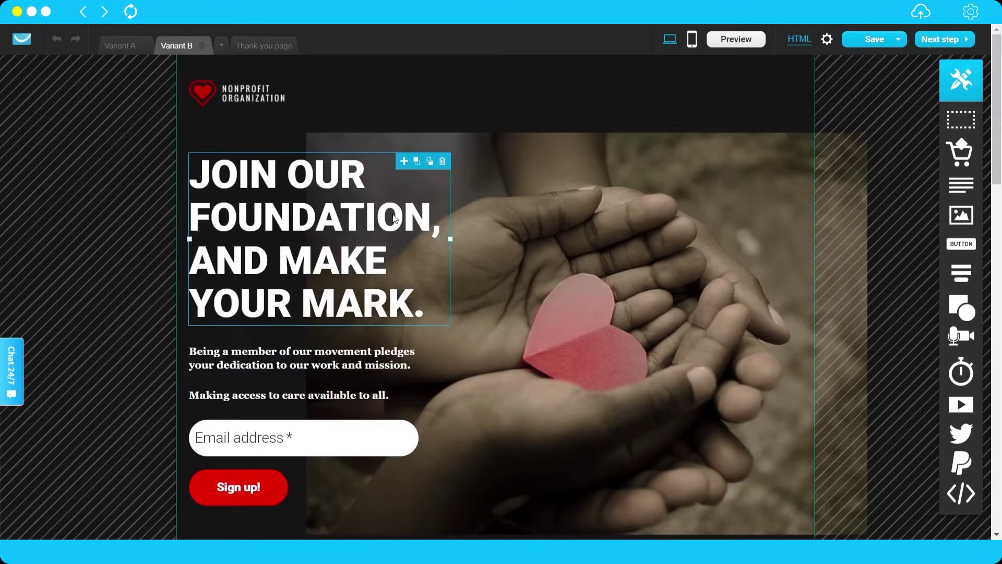
scroll(394, 219, "down", 10)
scroll(394, 217, "up", 10)
scroll(393, 218, "up", 1)
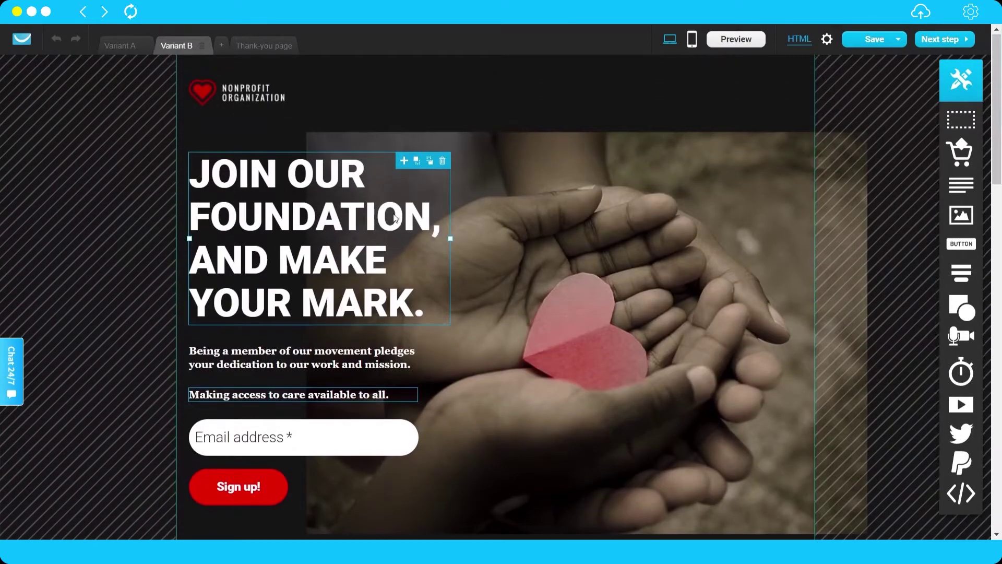
left_click(201, 47)
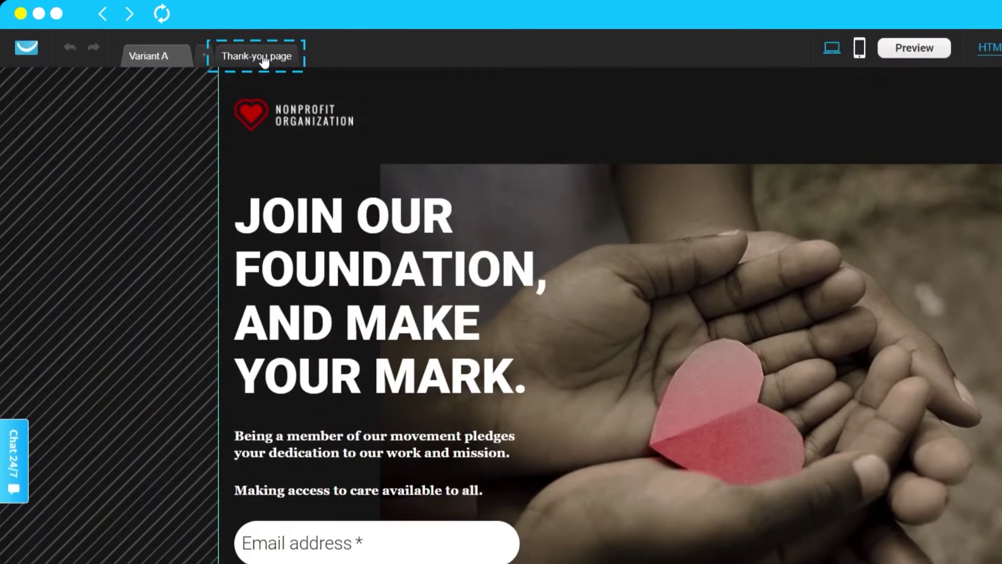
- Switch to the Thank-you page with its 'You're a member!' heading
left_click(240, 50)
scroll(621, 324, "down", 3)
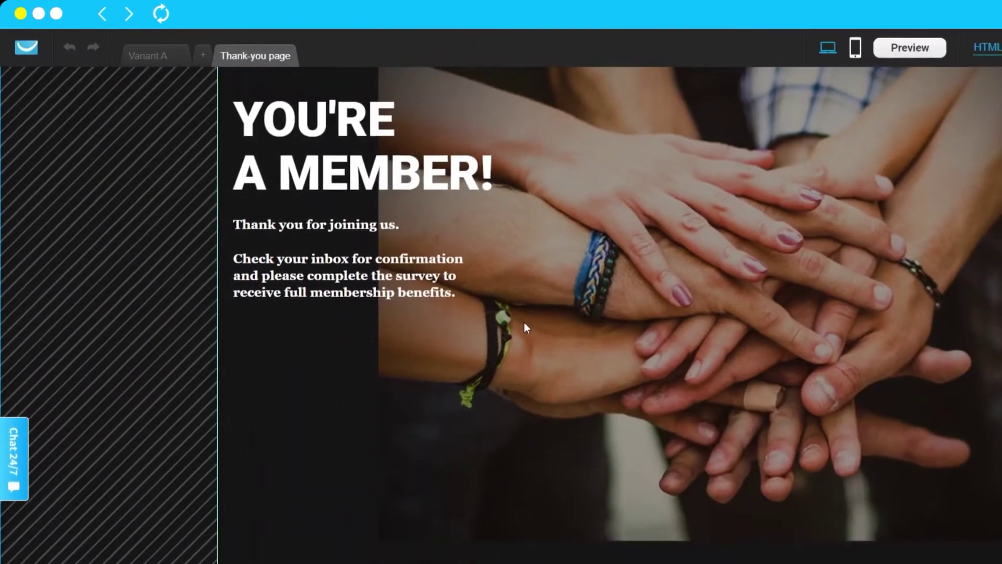
scroll(587, 343, "up", 3)
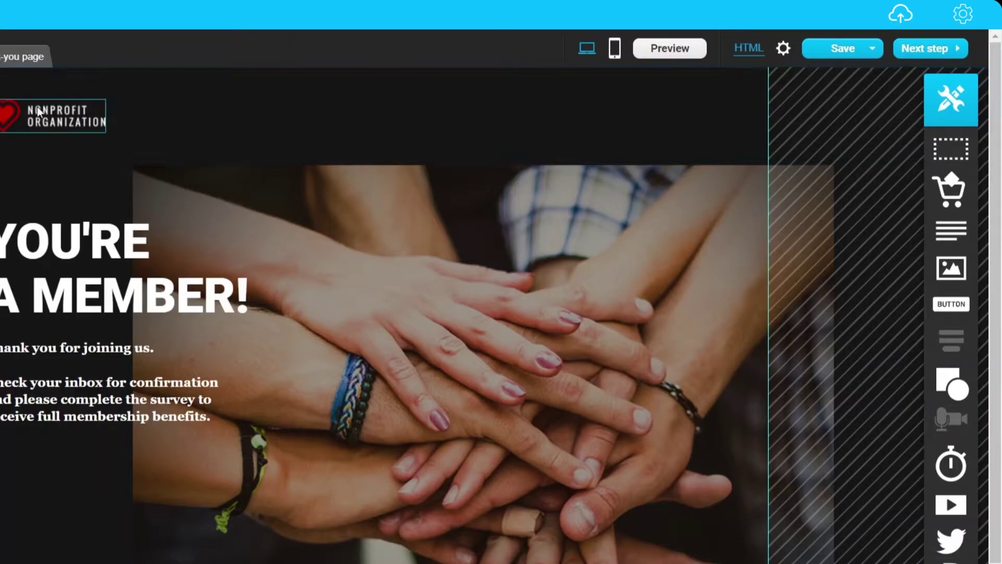
- Create mobile versions of the Thank-you page and then Variant A
left_click(615, 49)
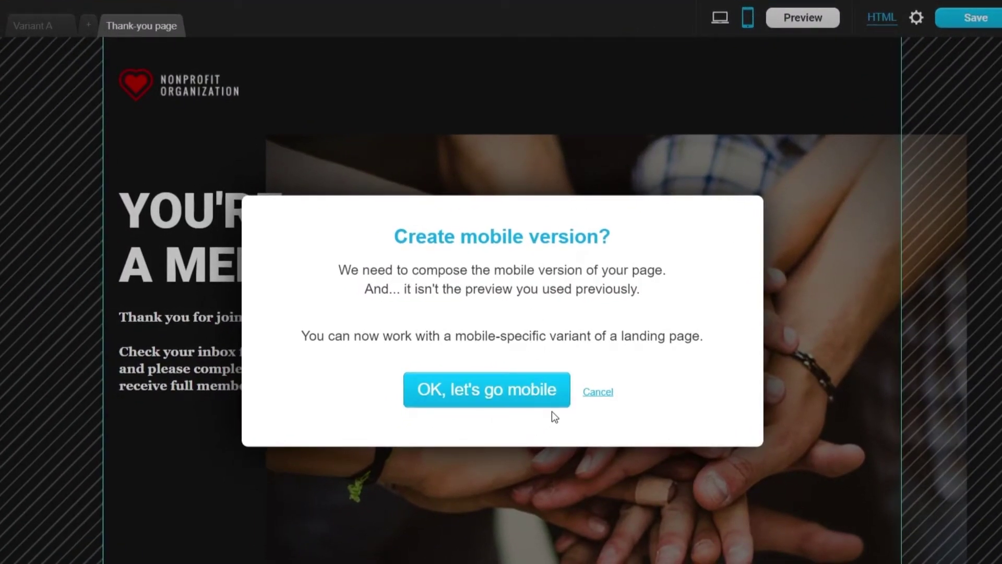
left_click(518, 393)
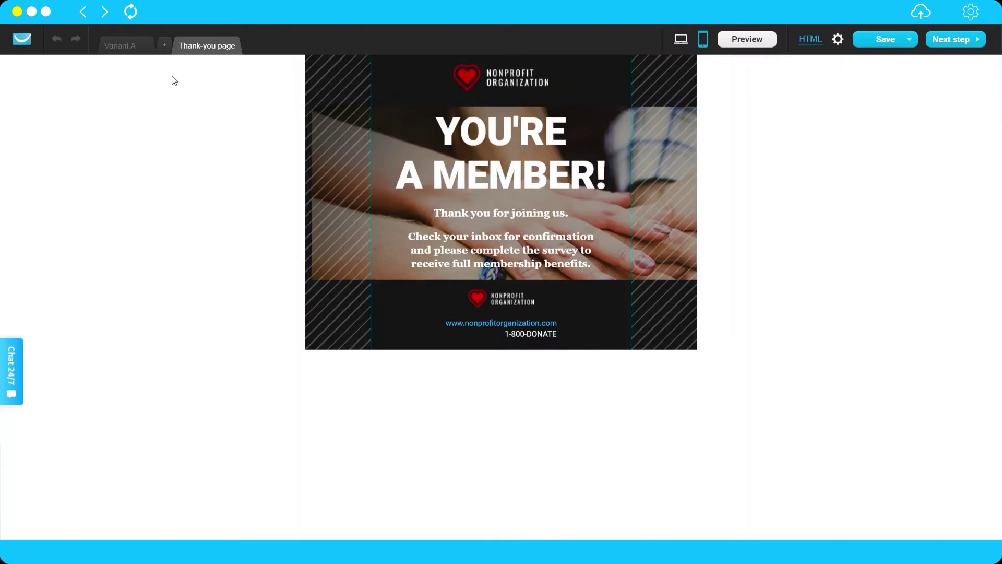
left_click(126, 52)
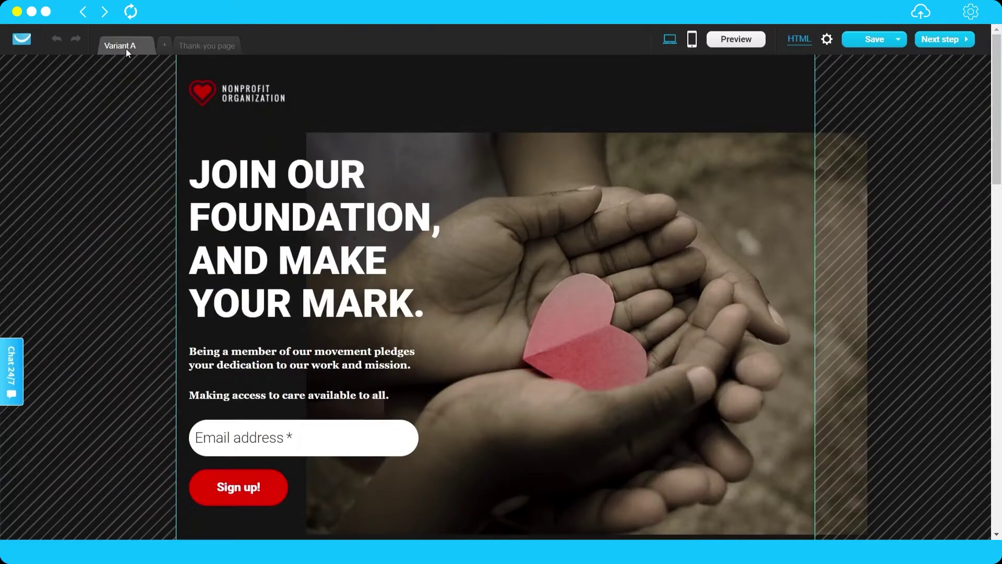
left_click(691, 41)
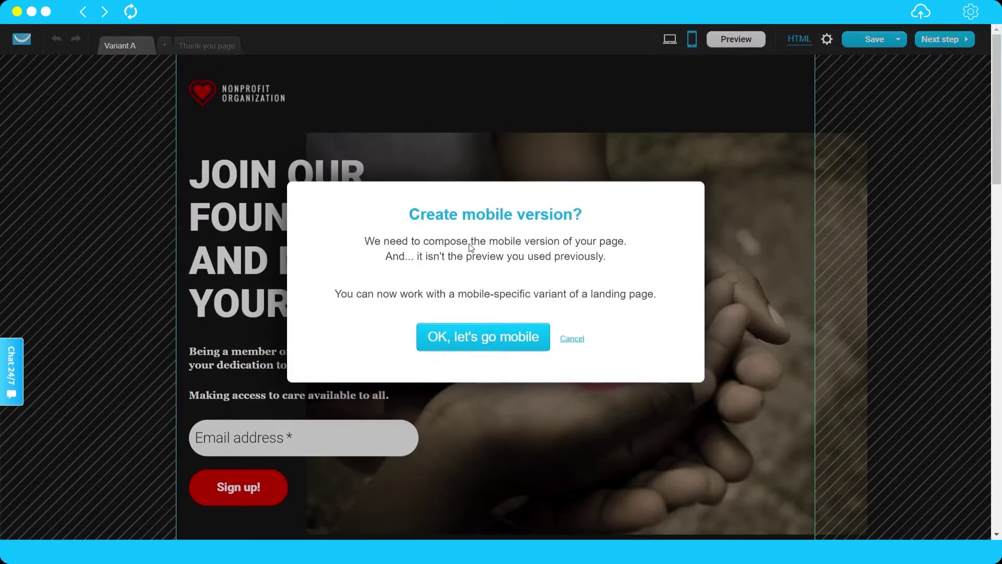
left_click(484, 336)
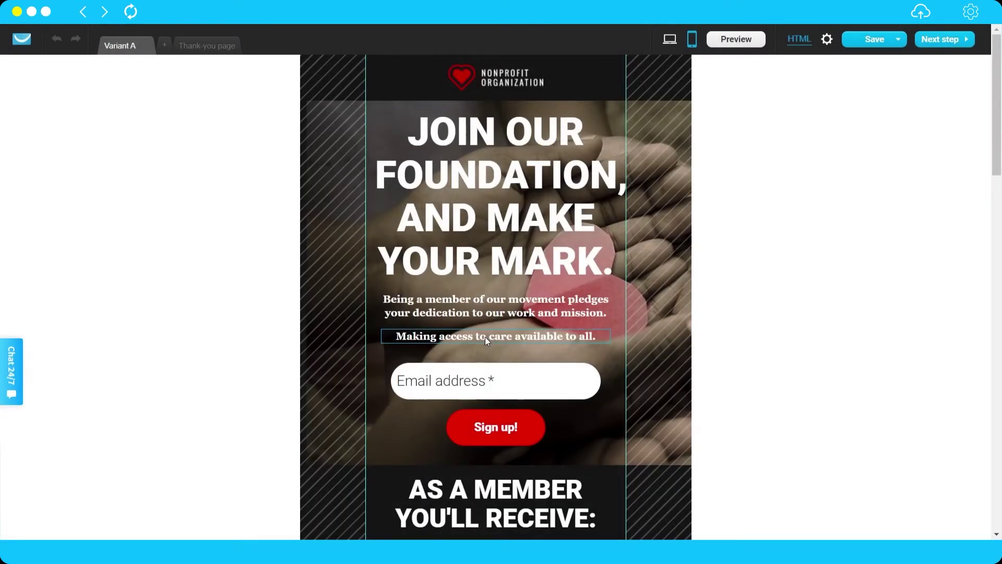
- Review Variant A's stacked mobile layout, then return to the desktop view
scroll(484, 337, "down", 3)
scroll(539, 289, "up", 1)
scroll(542, 287, "down", 2)
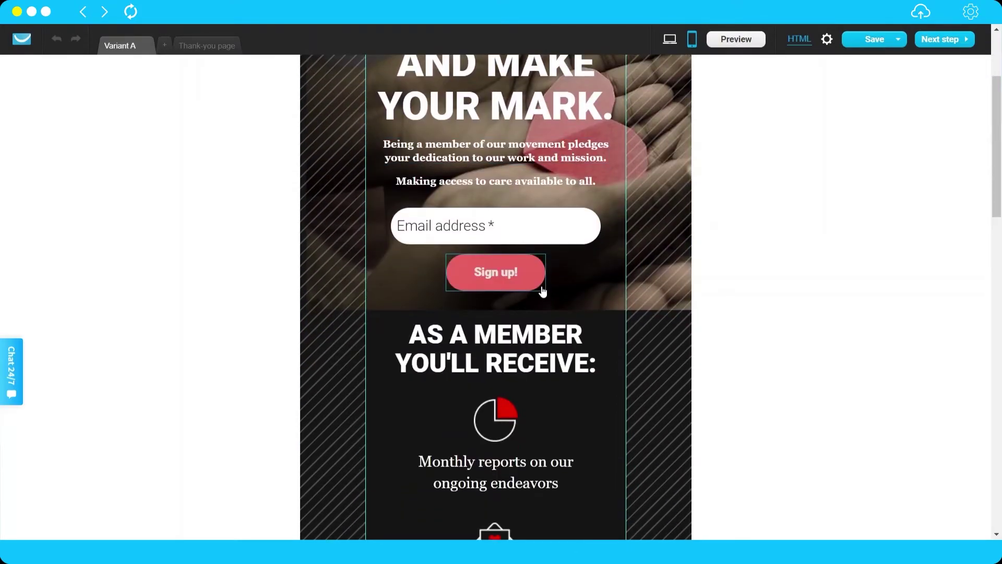
scroll(542, 290, "down", 20)
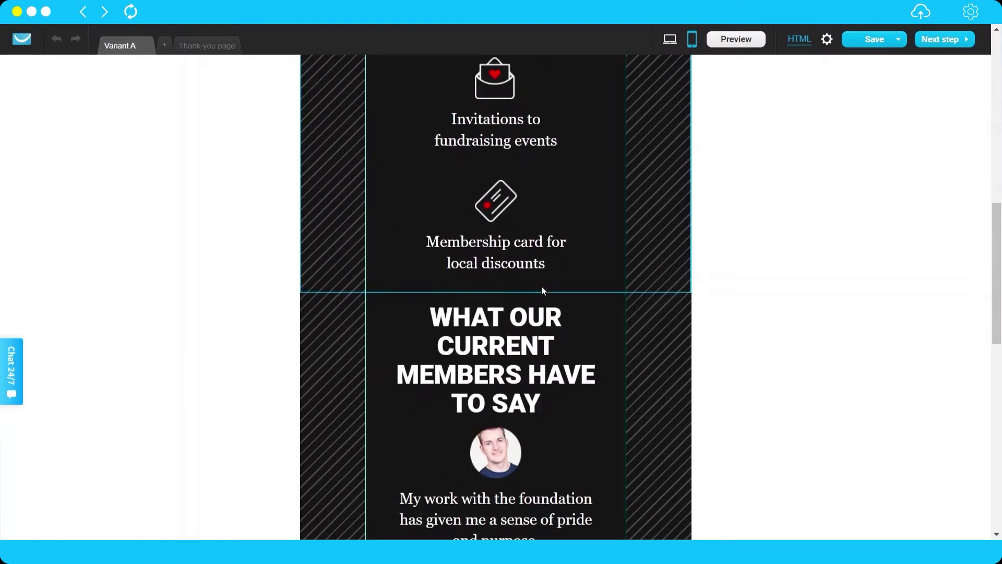
scroll(541, 287, "up", 15)
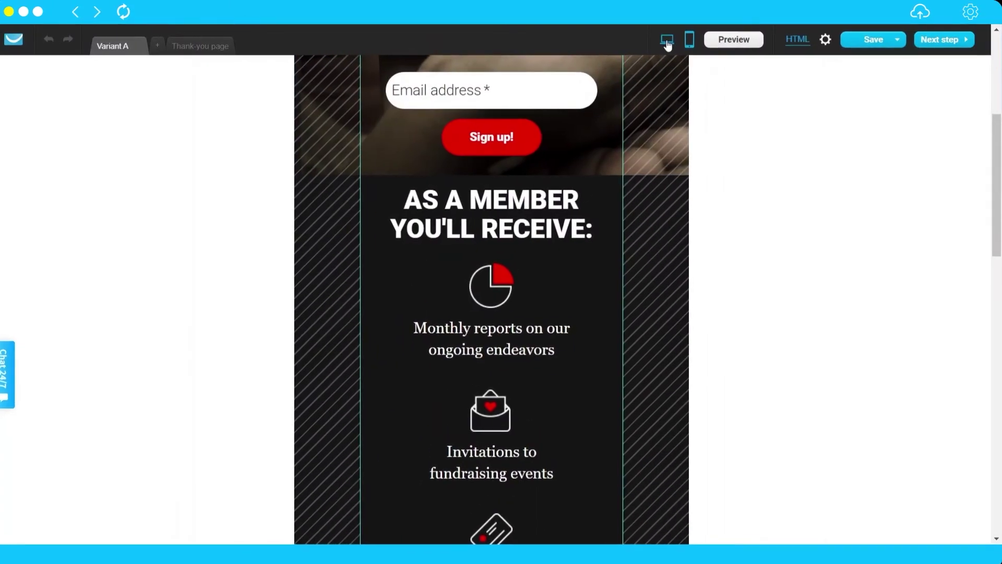
left_click(667, 40)
scroll(561, 293, "up", 5)
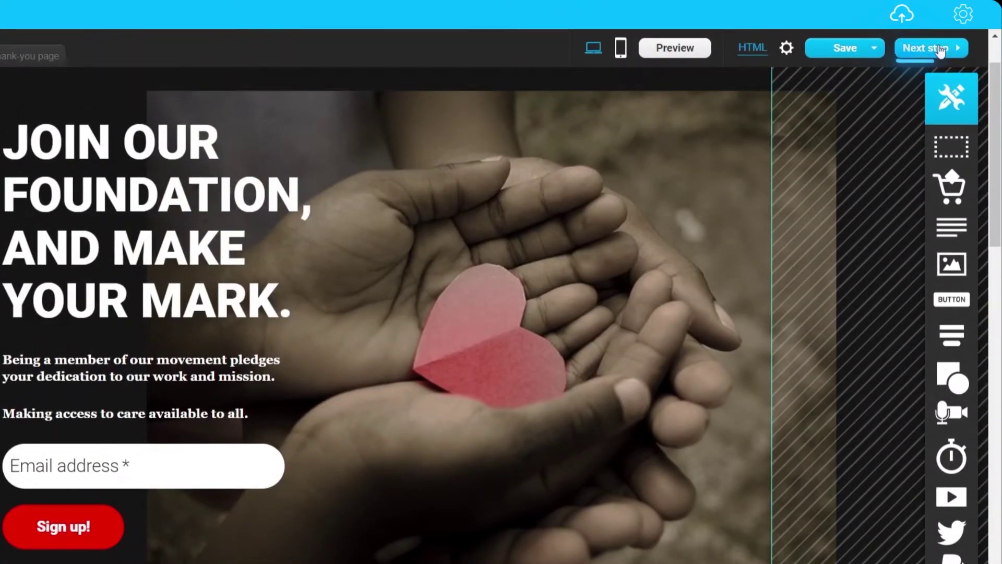
- Go to the page settings step and begin the SEO description with 'Add description'
left_click(937, 50)
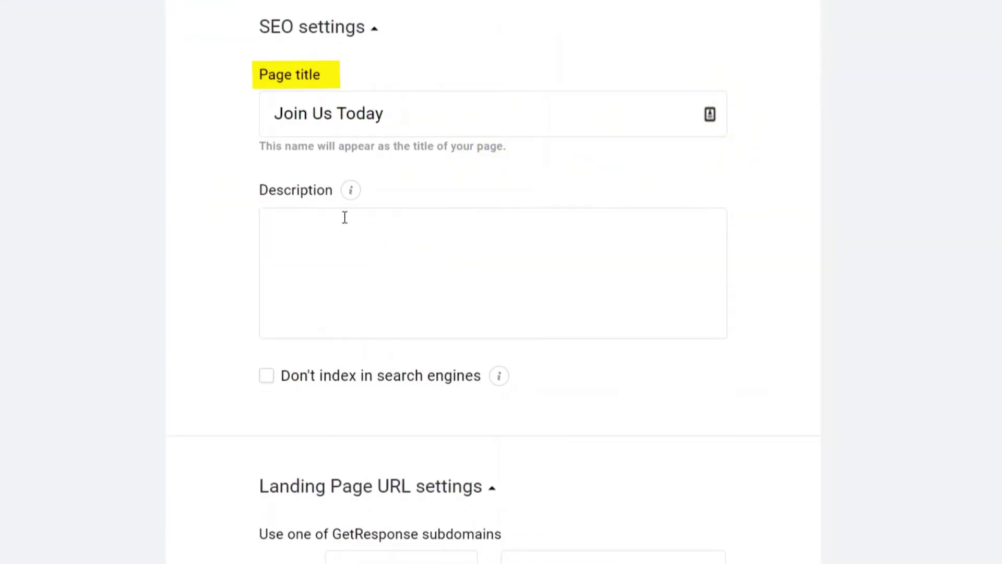
mouse_move(351, 158)
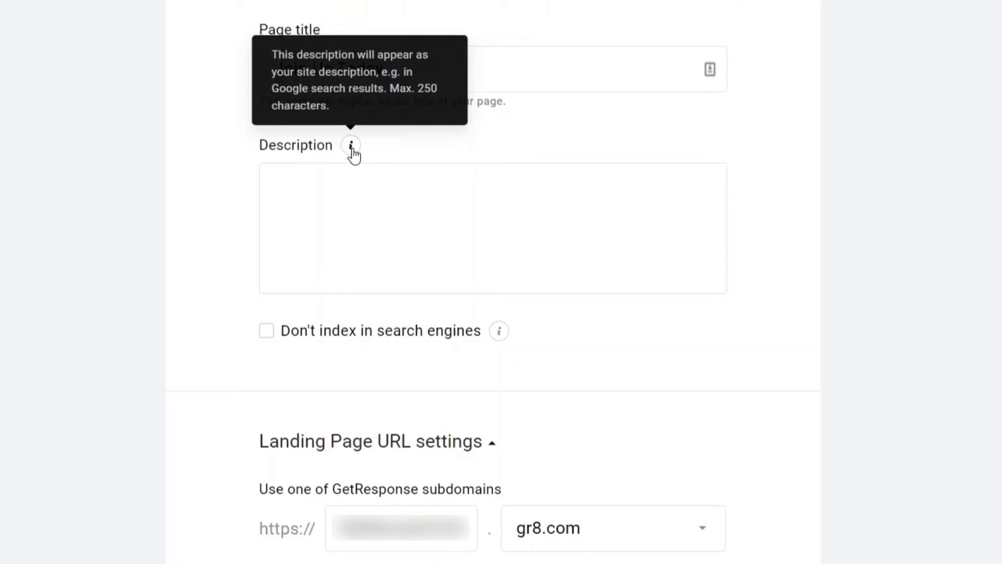
left_click(339, 201)
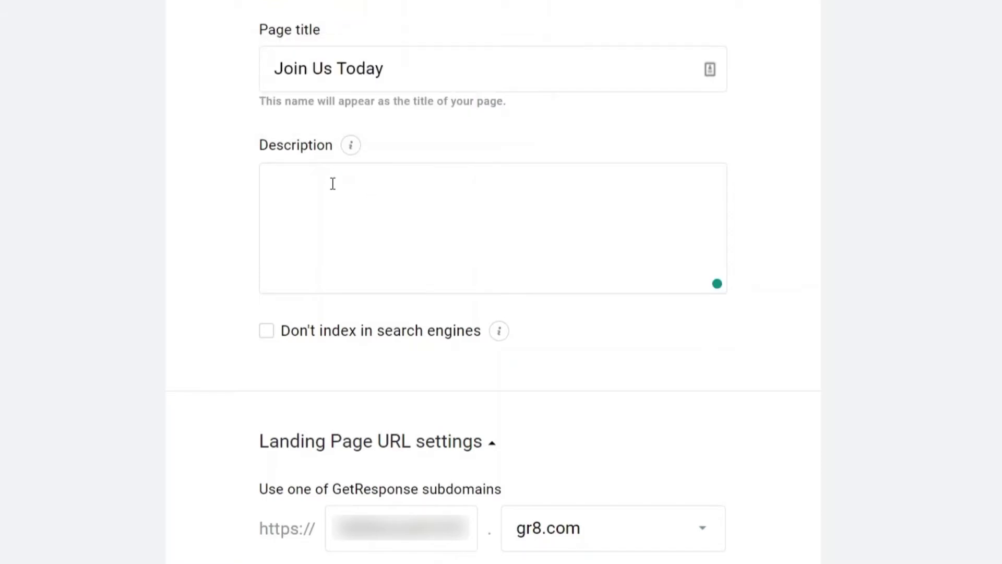
left_click(332, 179)
type("Add descr")
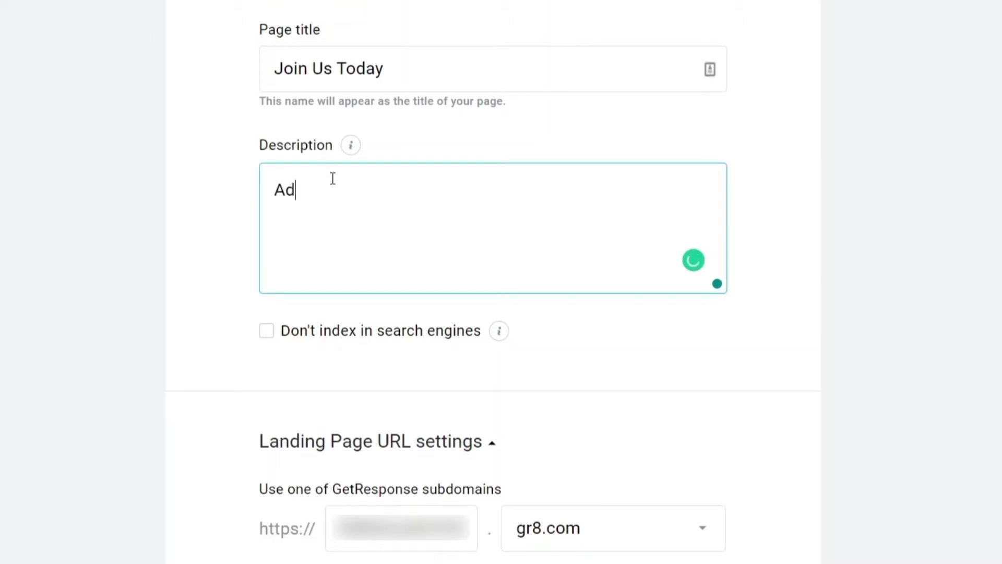
type("iption")
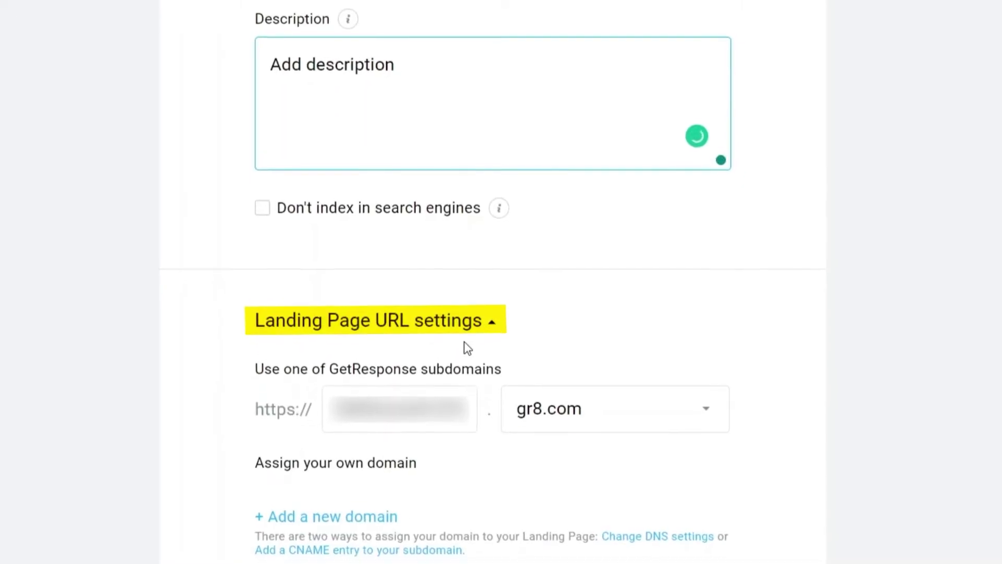
scroll(462, 339, "down", 2)
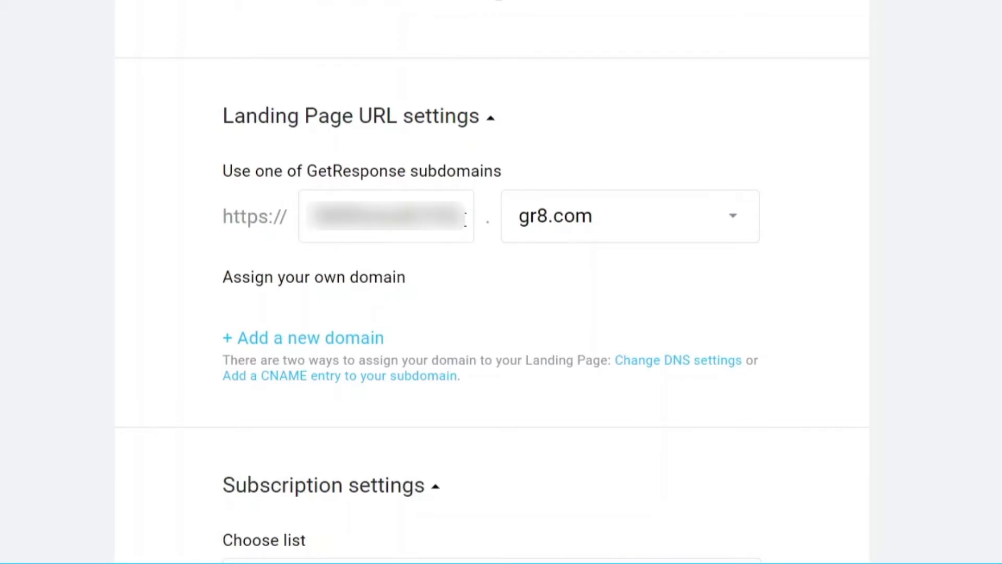
left_click_drag(465, 217, 312, 217)
left_click(639, 177)
left_click(699, 227)
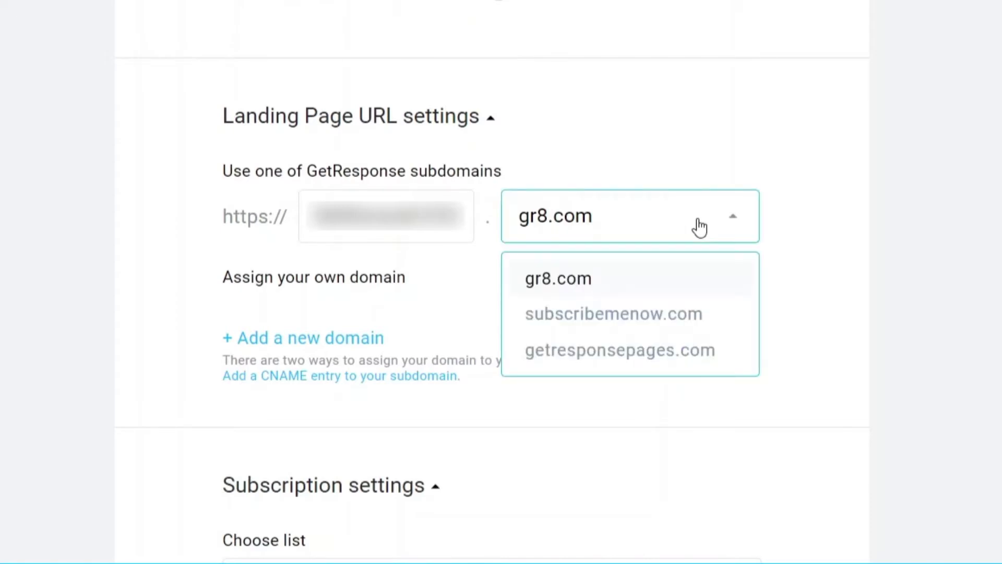
left_click(602, 284)
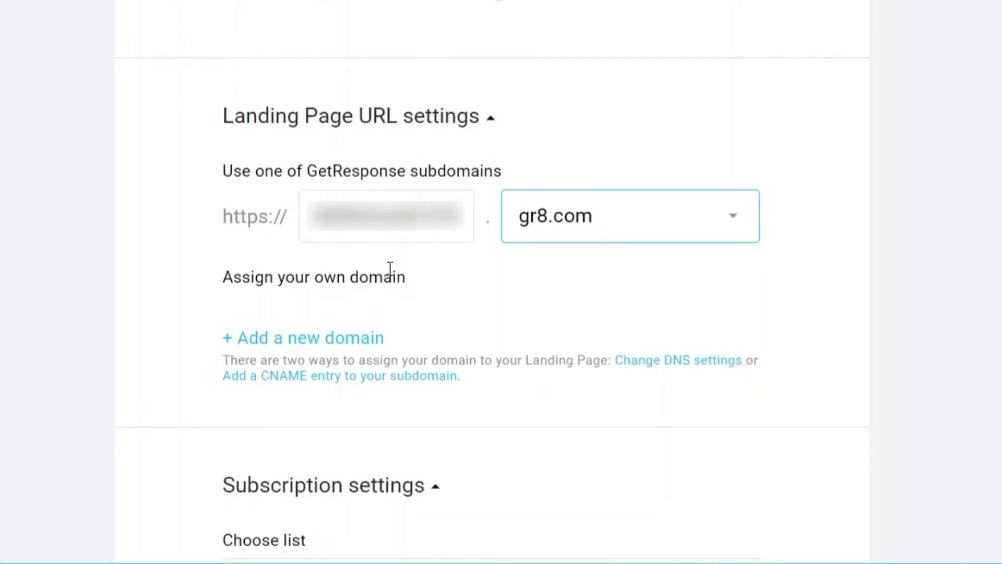
scroll(401, 274, "down", 2)
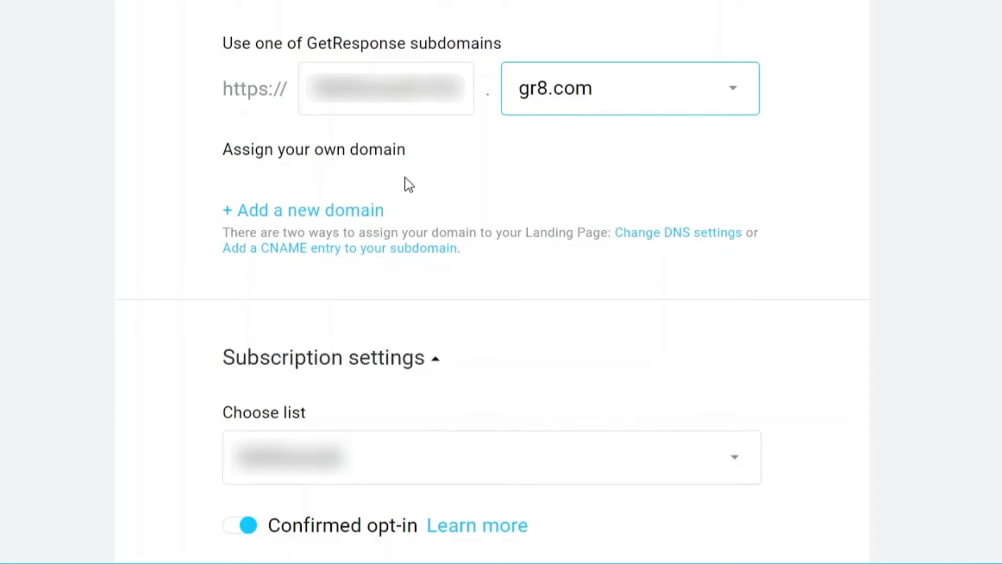
scroll(324, 203, "down", 4)
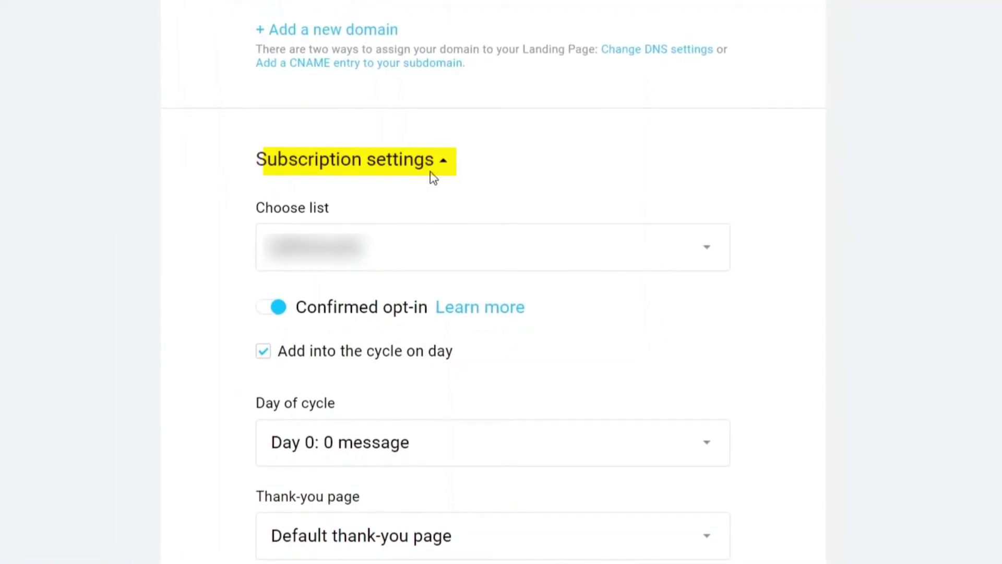
- Keep the current contact list and uncheck 'Add into the cycle on day'
left_click(558, 257)
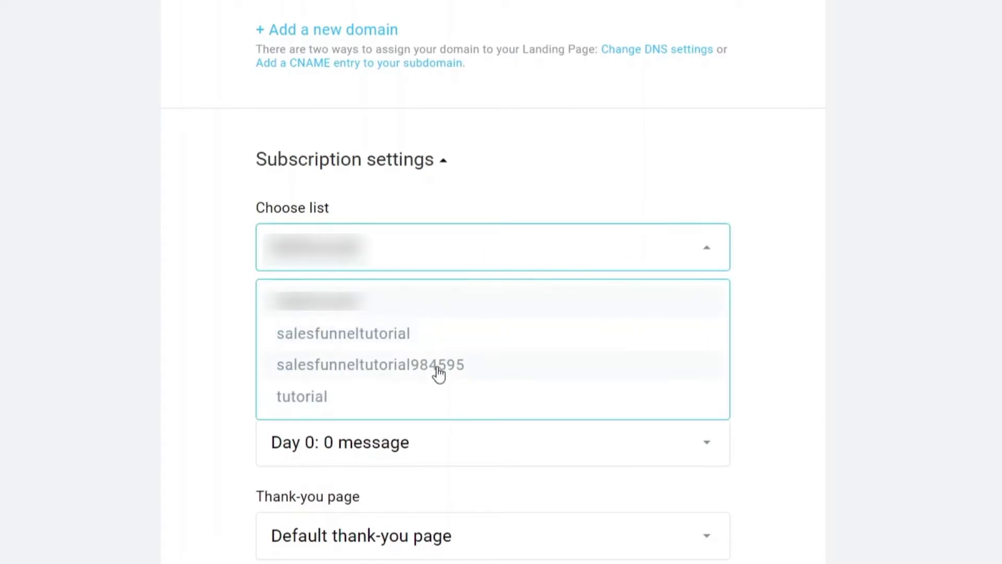
left_click(517, 179)
scroll(518, 179, "down", 4)
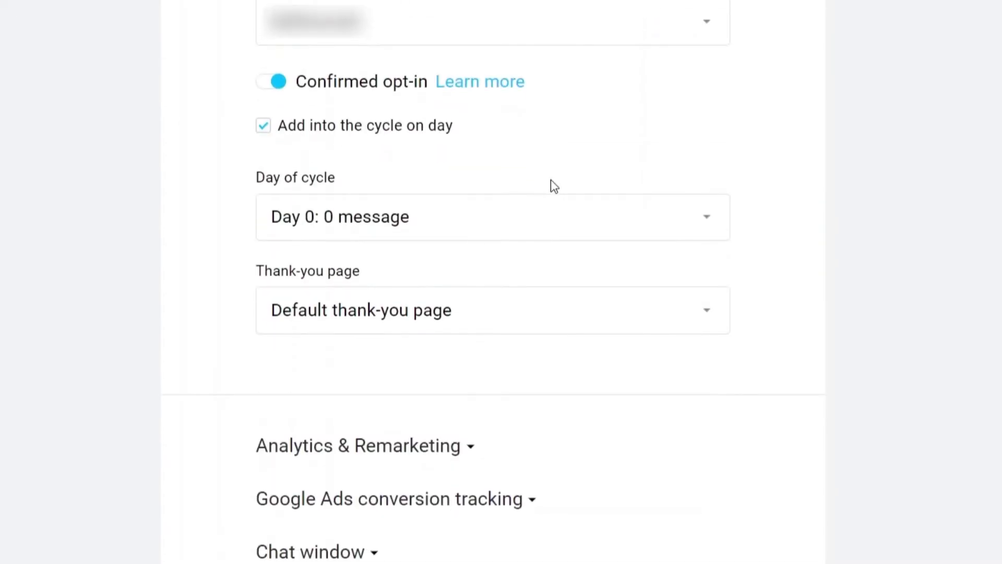
left_click(263, 127)
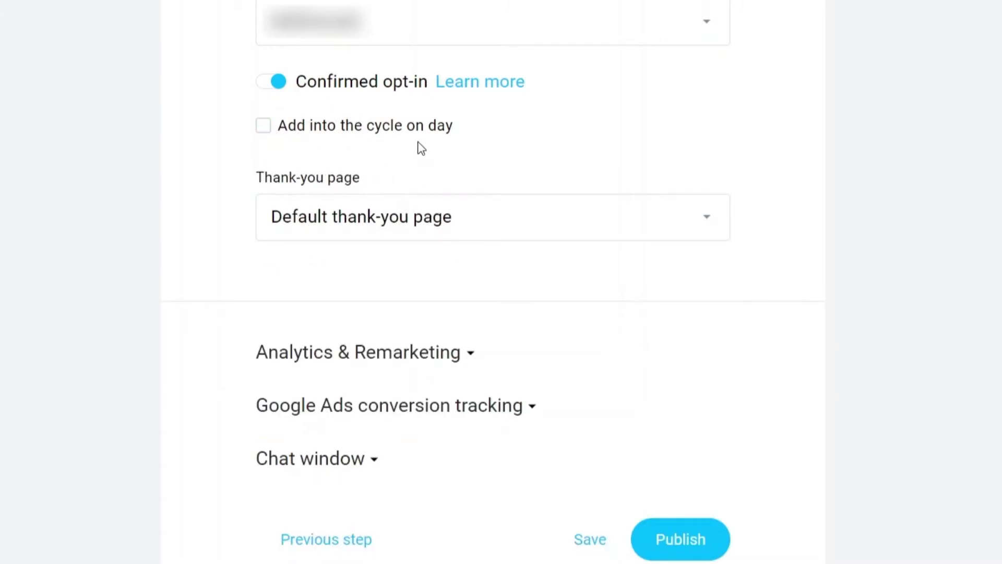
scroll(374, 206, "down", 2)
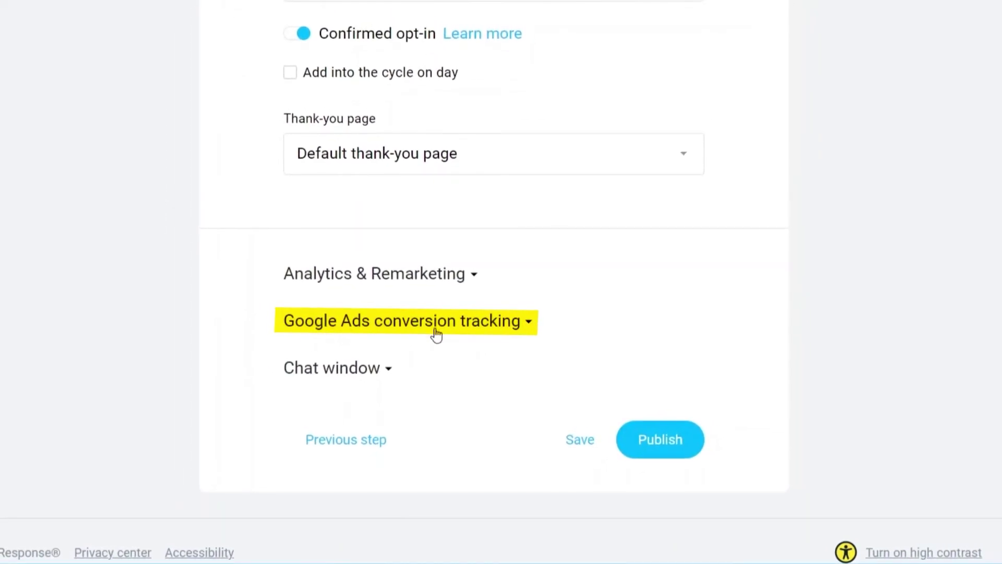
- Switch on GetResponse Chats under Chat window and publish the Join Us Today page
left_click(526, 324)
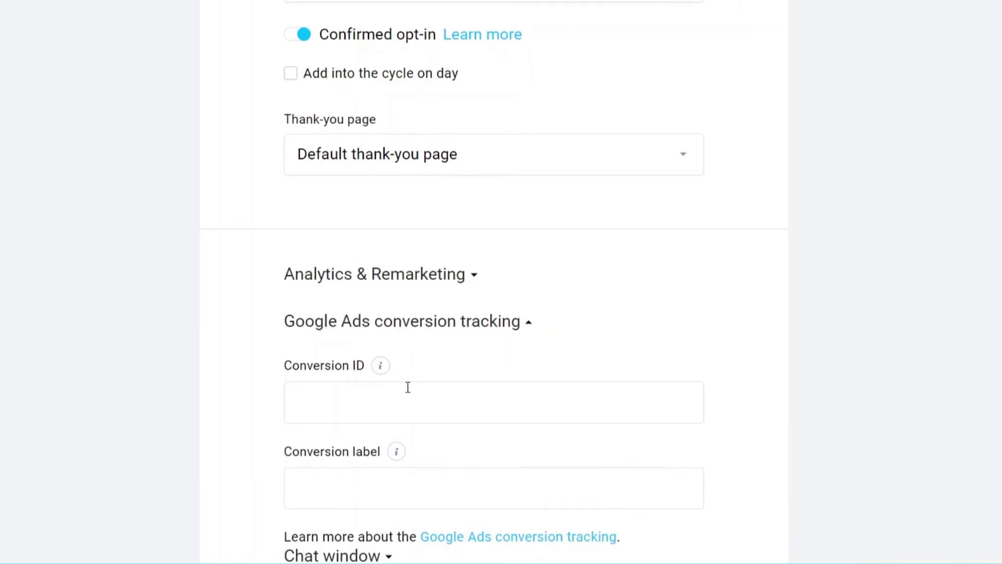
left_click(525, 324)
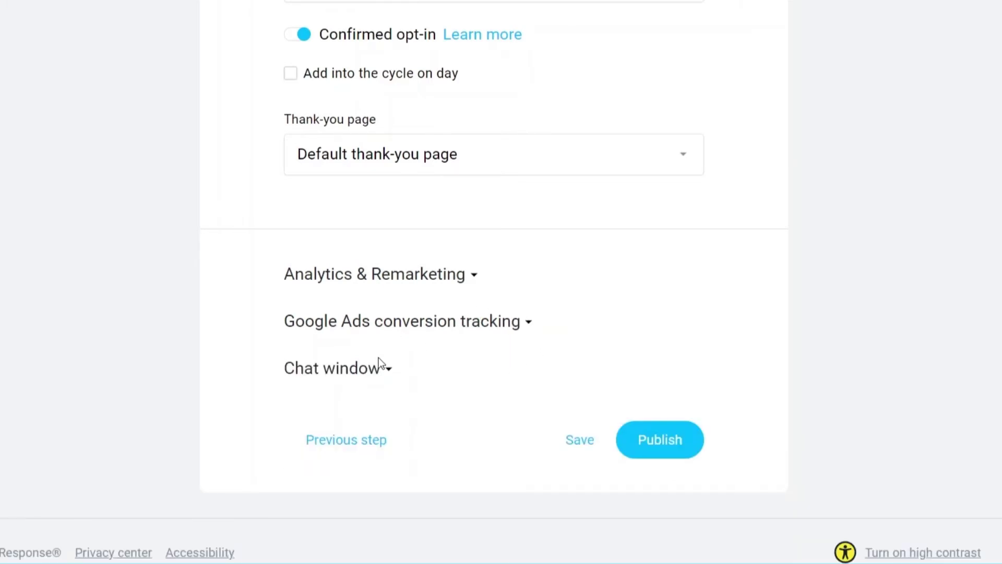
left_click(355, 379)
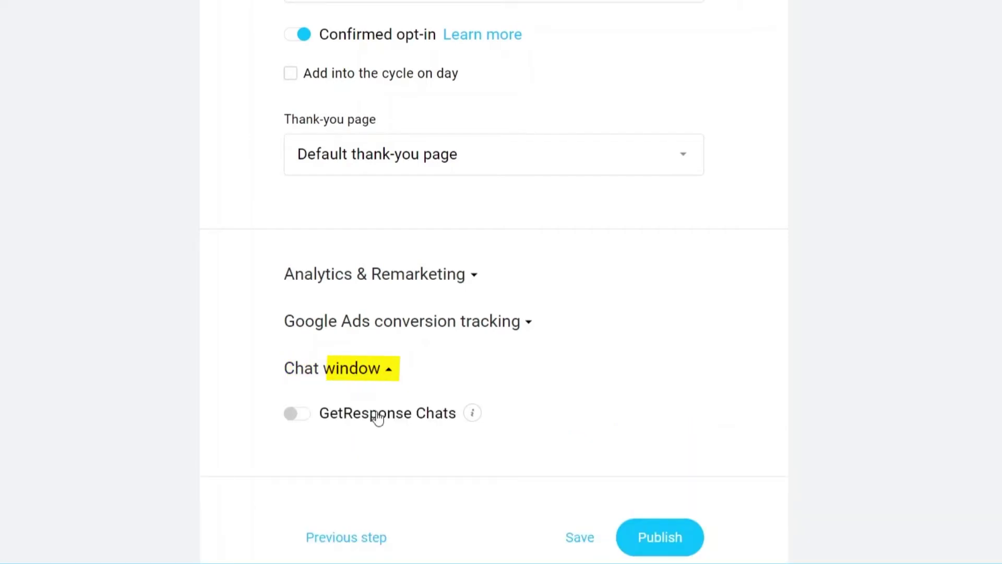
mouse_move(469, 417)
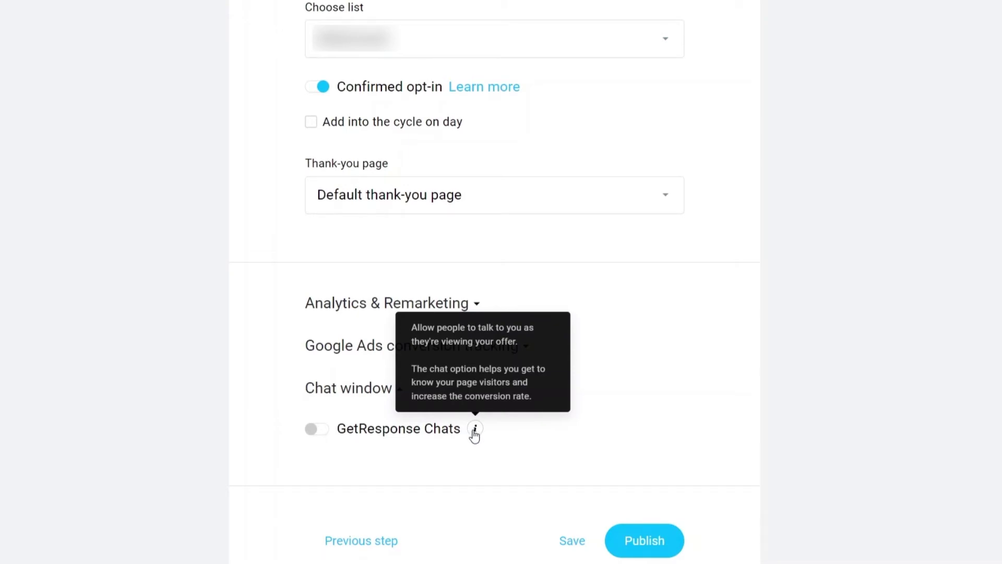
left_click(323, 429)
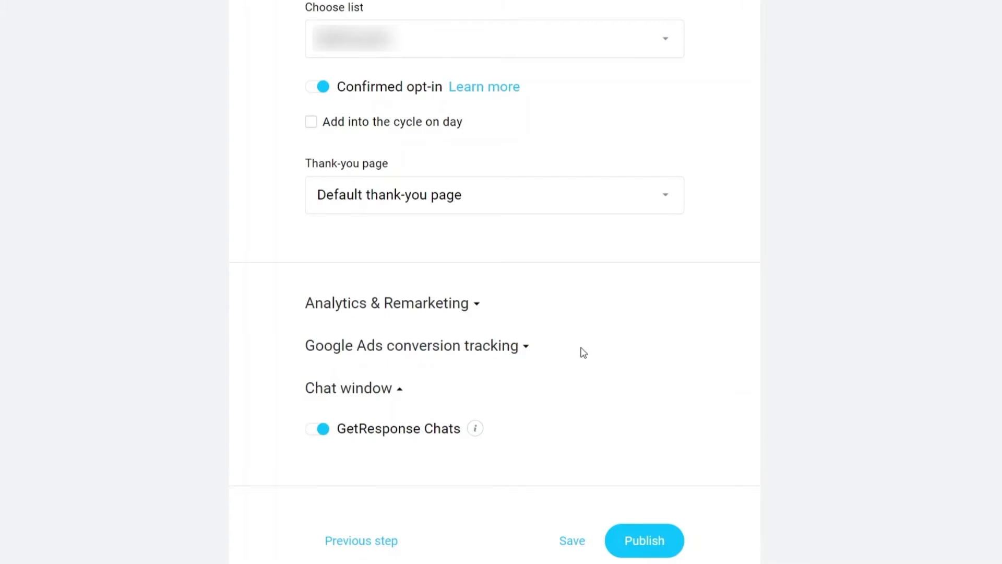
left_click(676, 547)
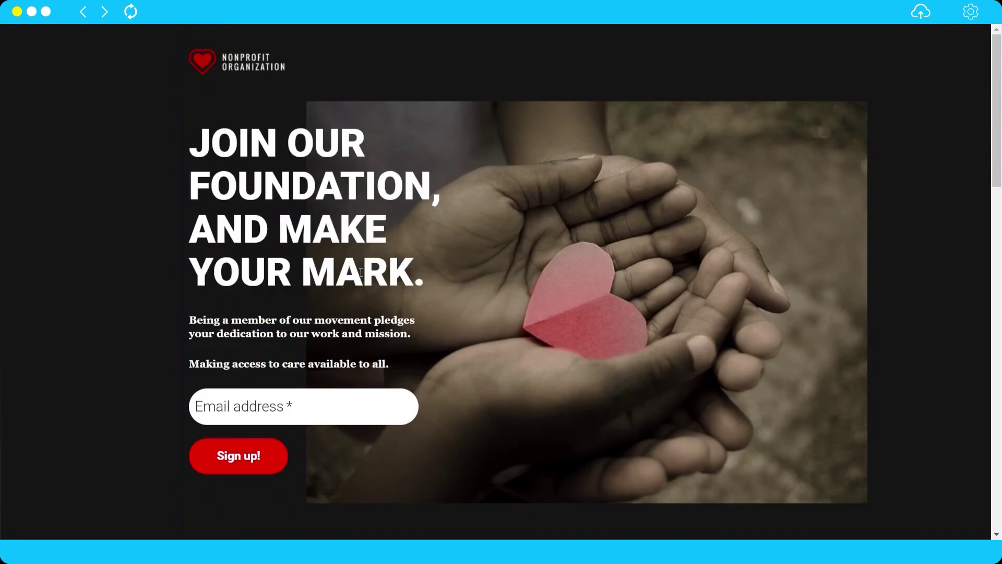
- Scroll through the live Join Us Today page, try its email field, and return to the top
scroll(360, 271, "down", 2)
scroll(273, 203, "up", 2)
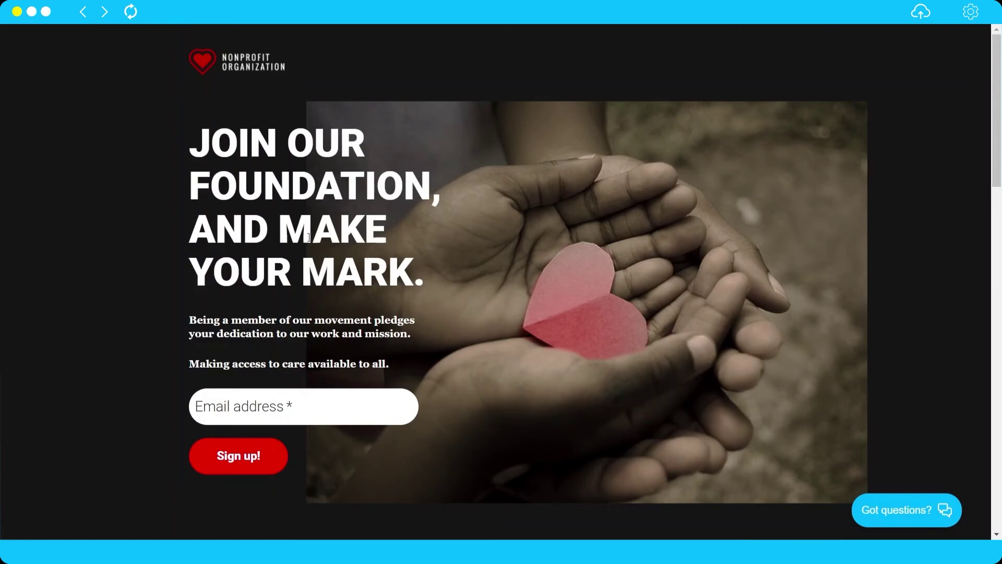
scroll(247, 264, "down", 3)
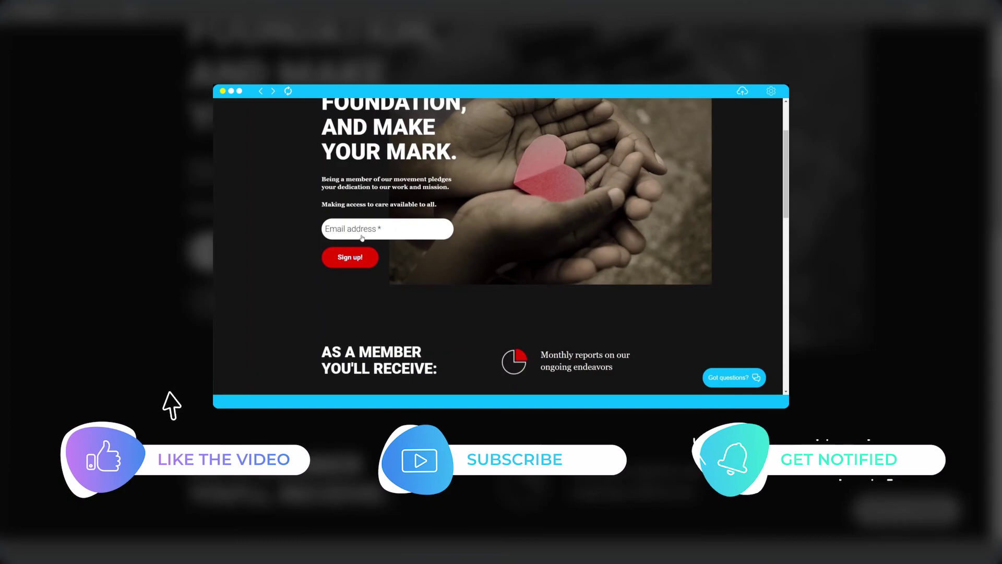
left_click(356, 238)
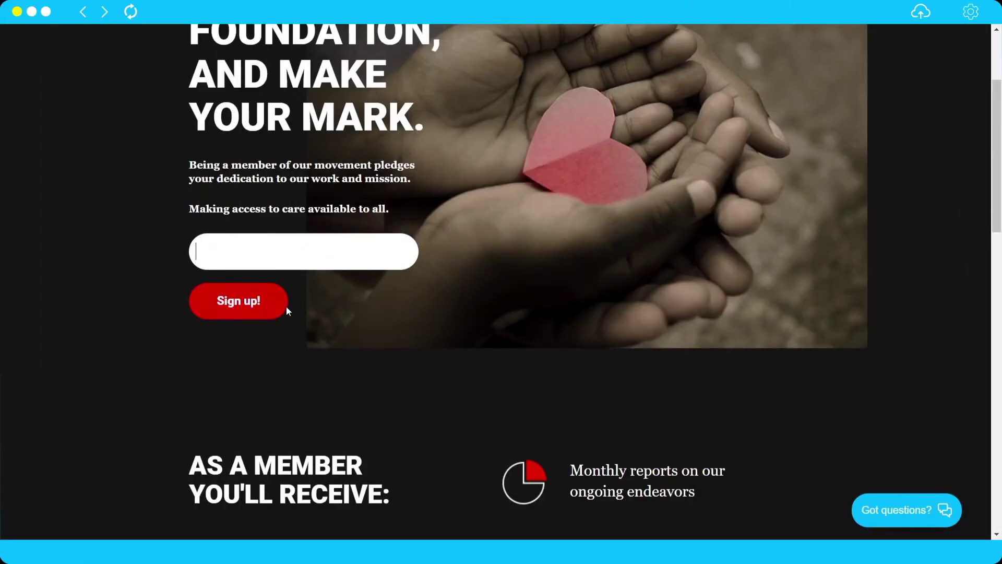
scroll(414, 292, "down", 6)
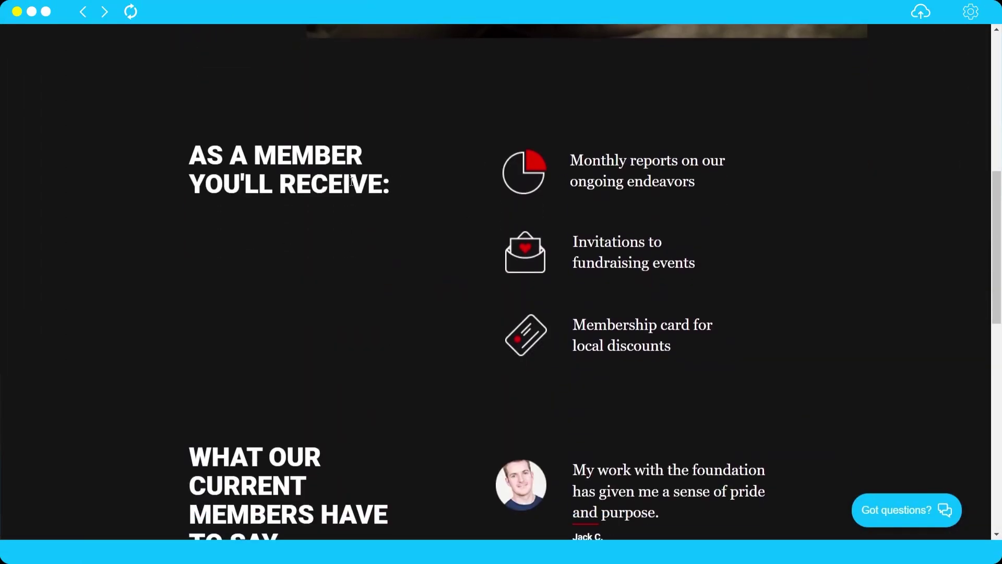
scroll(467, 223, "down", 5)
scroll(467, 224, "down", 8)
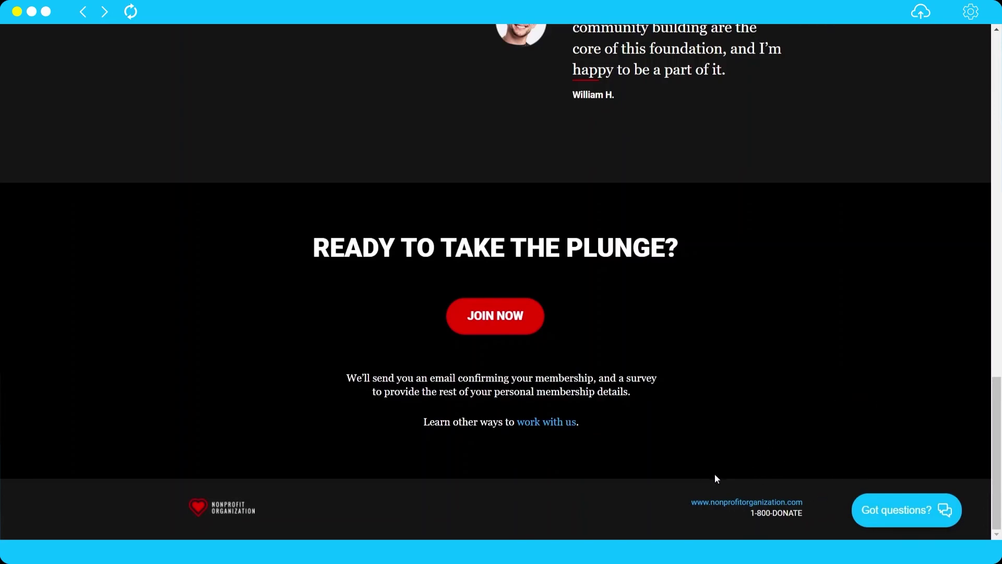
scroll(602, 447, "up", 15)
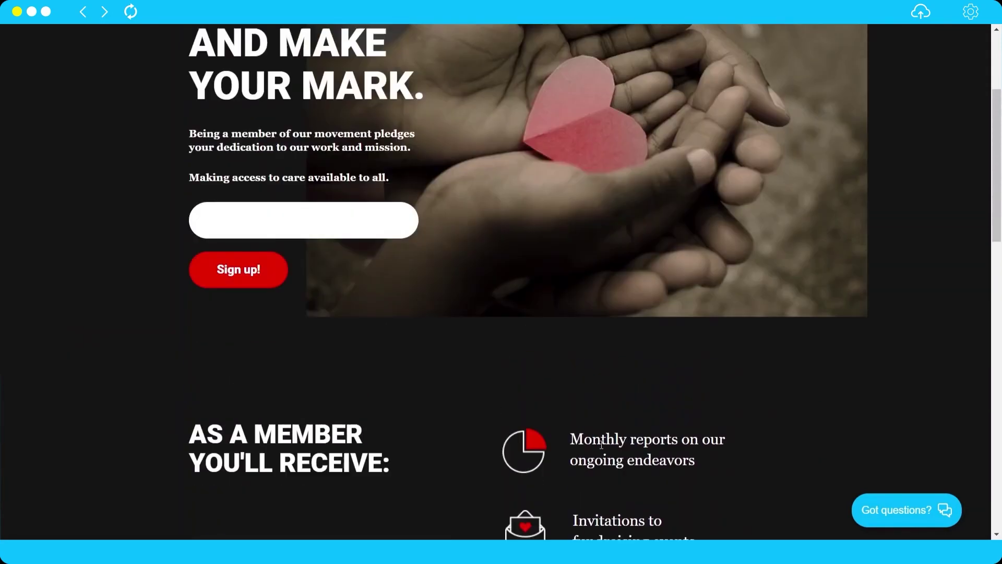
scroll(602, 447, "up", 3)
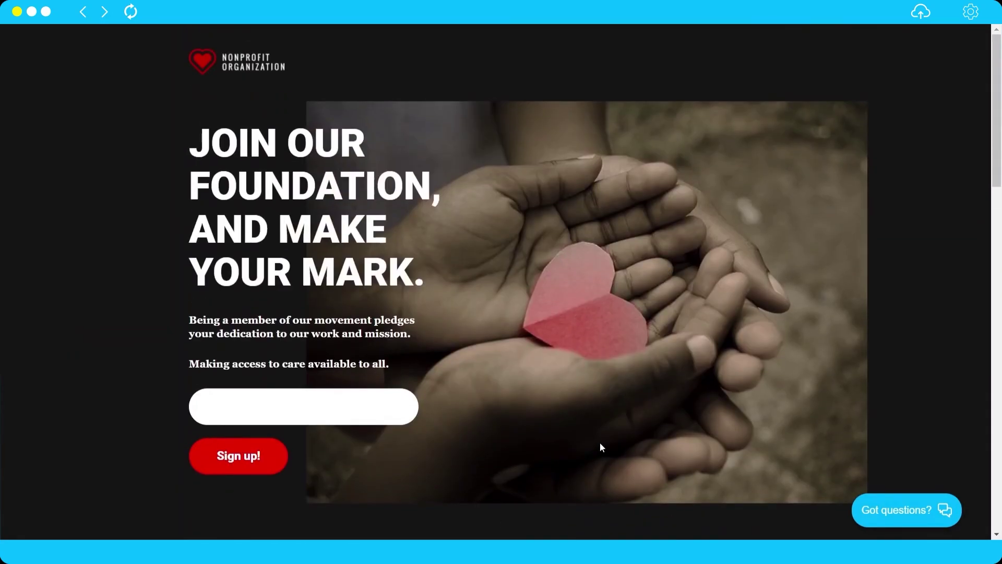